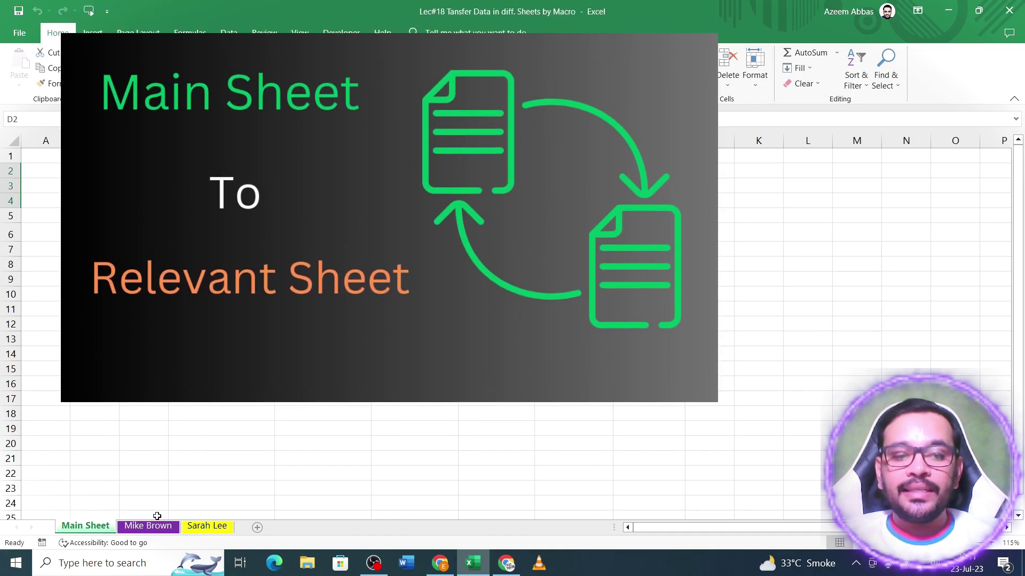
# Look through the two empty trader sheets and return to the main sheet with the traders' data.
pyautogui.click(149, 527)
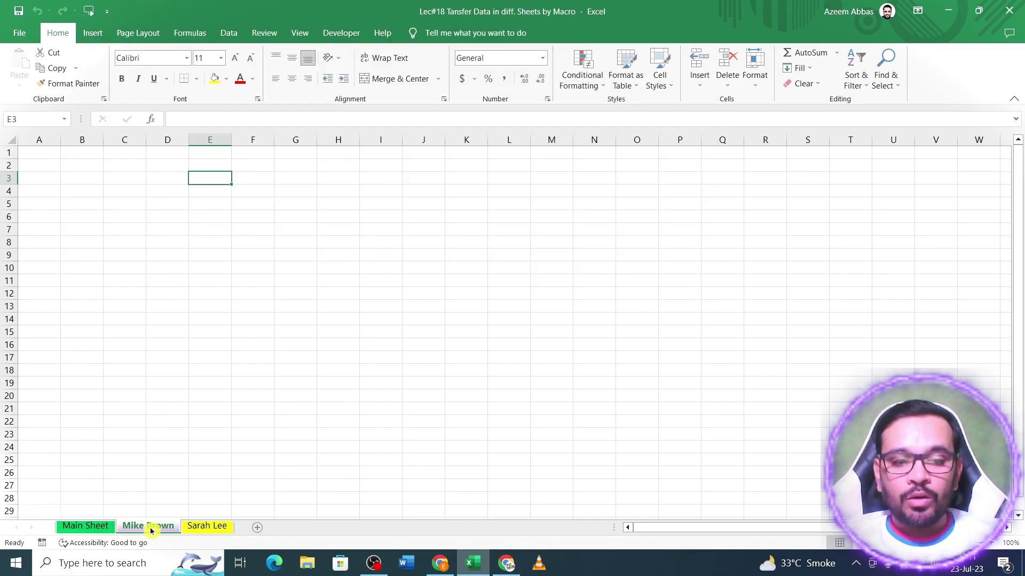
pyautogui.click(202, 531)
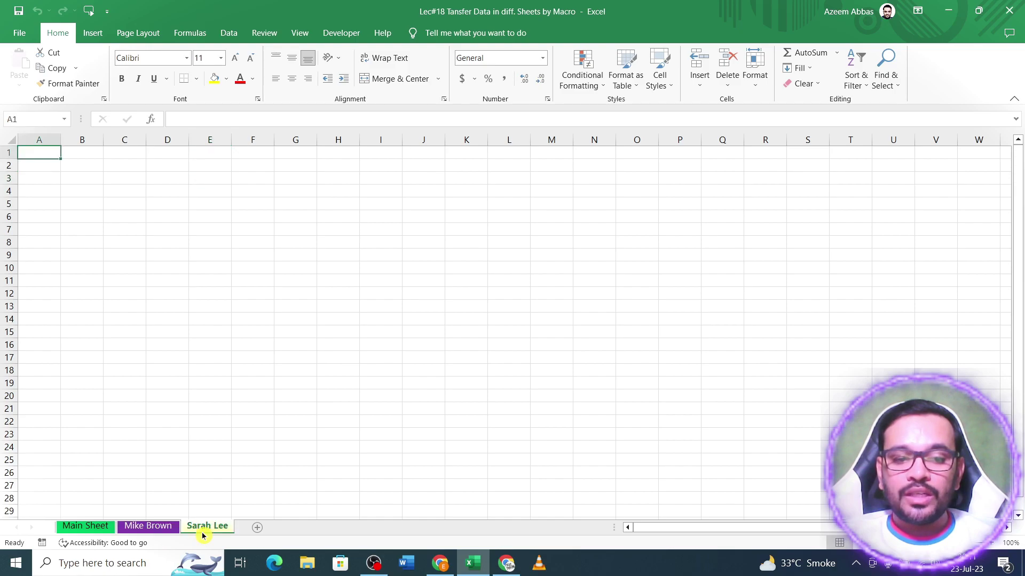
pyautogui.click(159, 531)
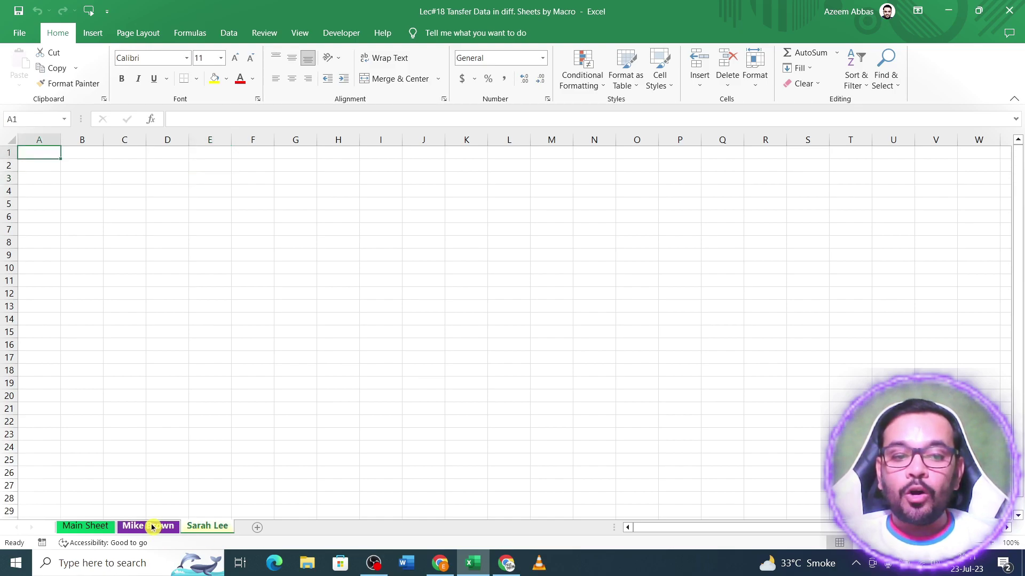
pyautogui.click(102, 527)
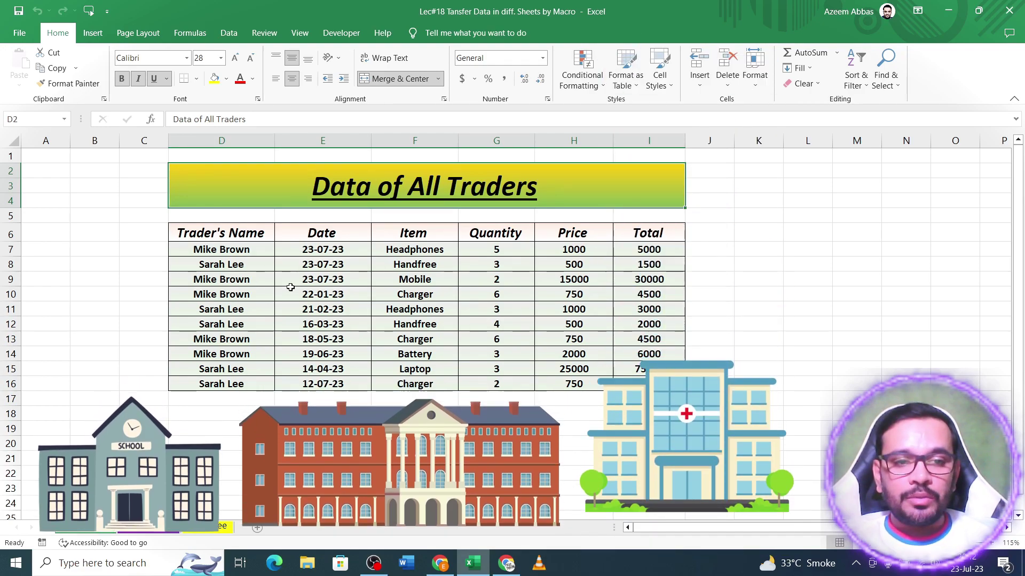
# Copy the header row D6:I6 of the main sheet and group the two trader sheets.
pyautogui.moveTo(256, 233); pyautogui.dragTo(656, 229)
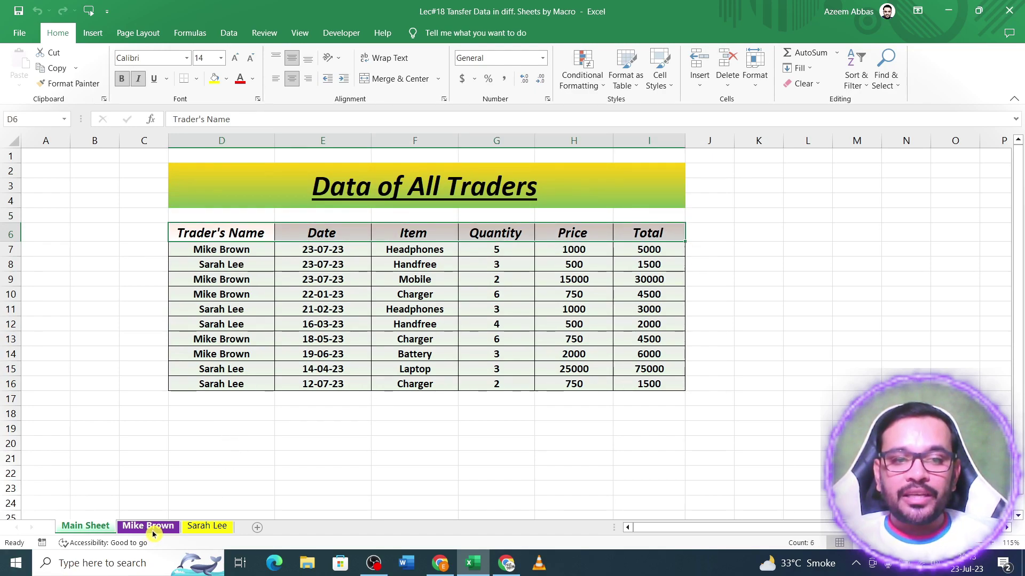
pyautogui.moveTo(224, 233); pyautogui.dragTo(656, 233)
pyautogui.hotkey('ctrl', 'c')
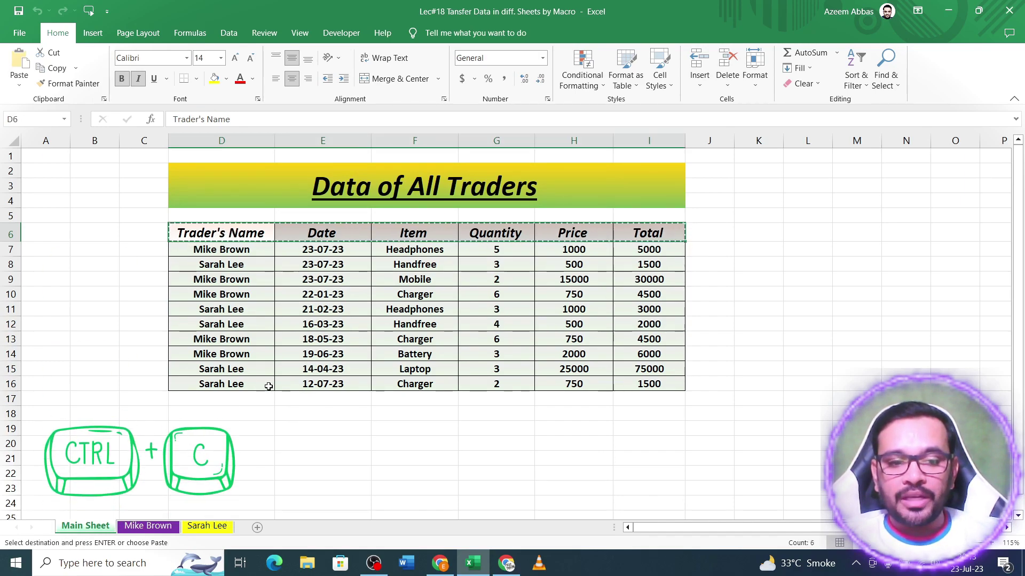
pyautogui.click(154, 528)
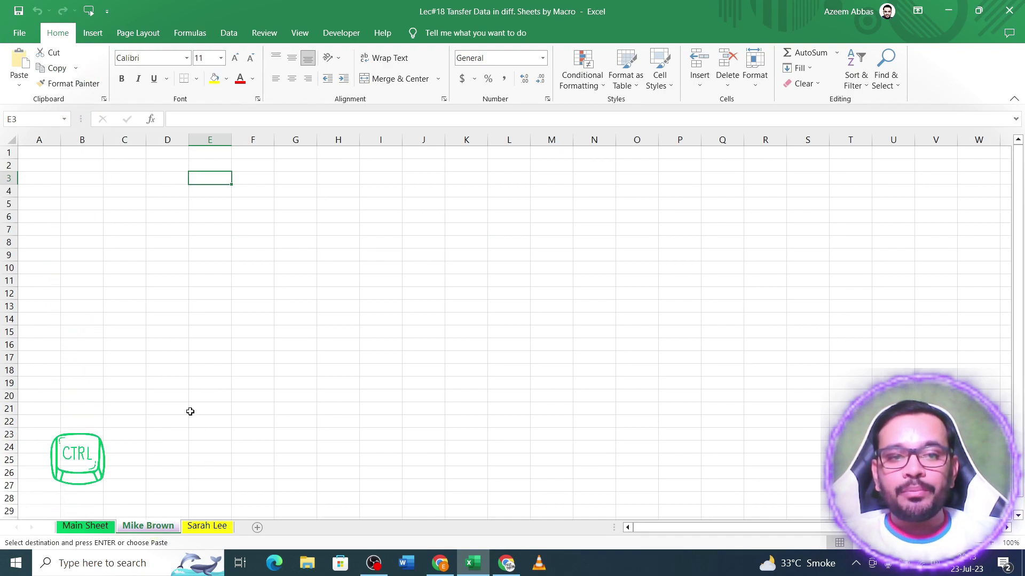
pyautogui.keyDown('ctrl'); pyautogui.click(219, 528); pyautogui.keyUp('ctrl')
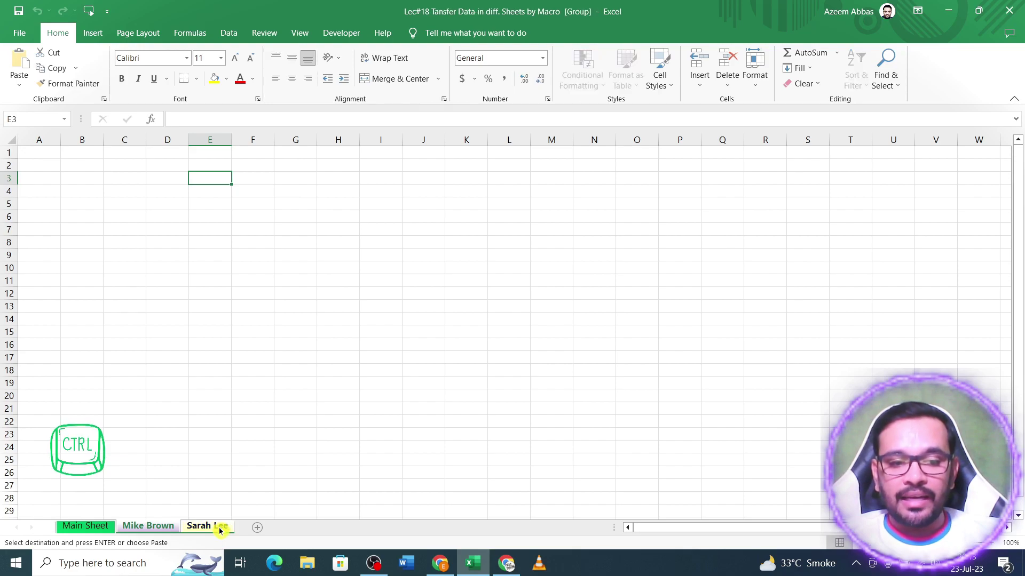
# Paste the copied header row at E4 of the grouped trader sheets and widen the header columns to fit their headings.
pyautogui.click(207, 194)
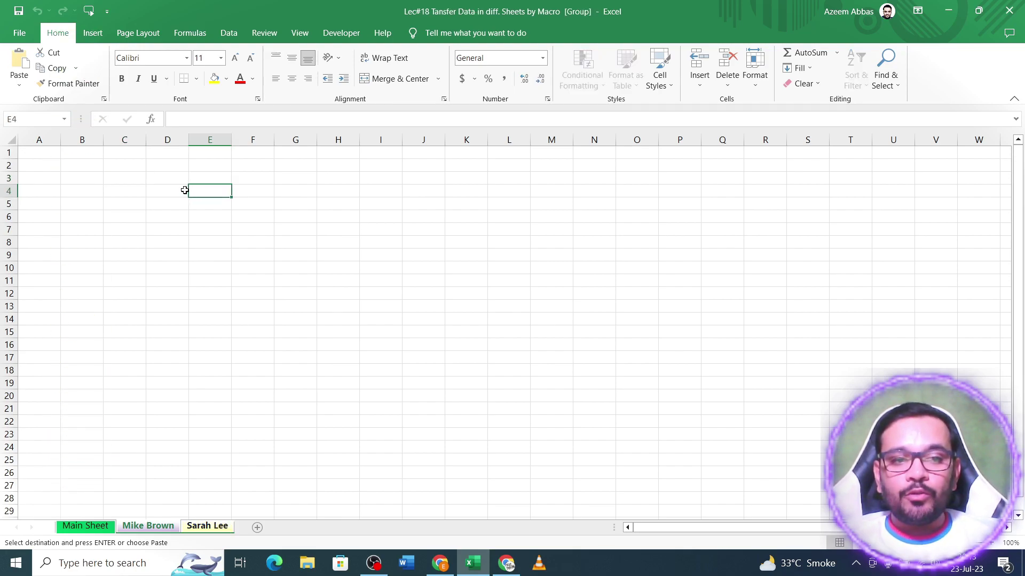
pyautogui.click(184, 191)
pyautogui.click(204, 190)
pyautogui.rightClick(206, 191)
pyautogui.click(233, 274)
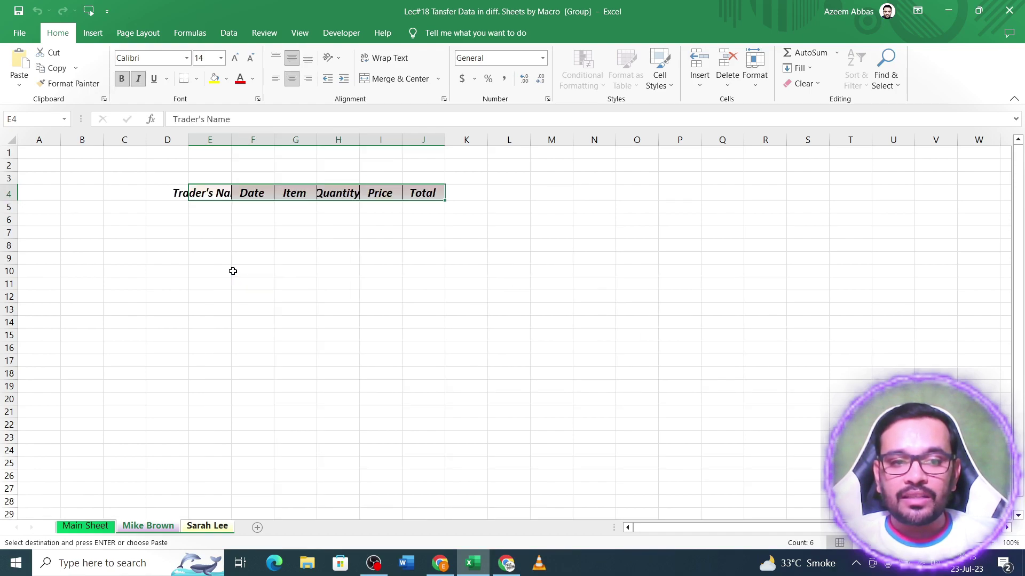
pyautogui.click(235, 178)
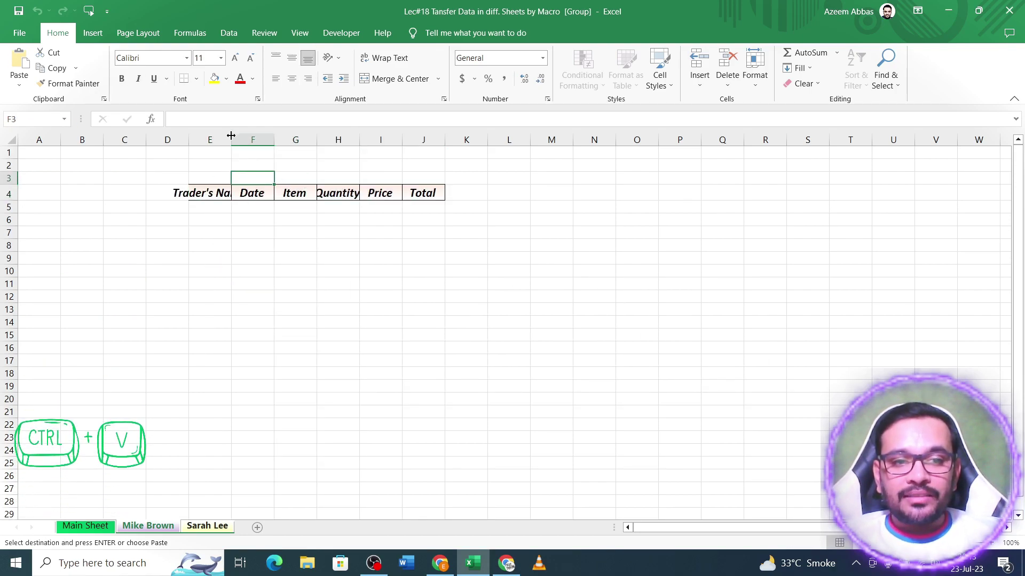
pyautogui.moveTo(231, 134); pyautogui.dragTo(277, 138)
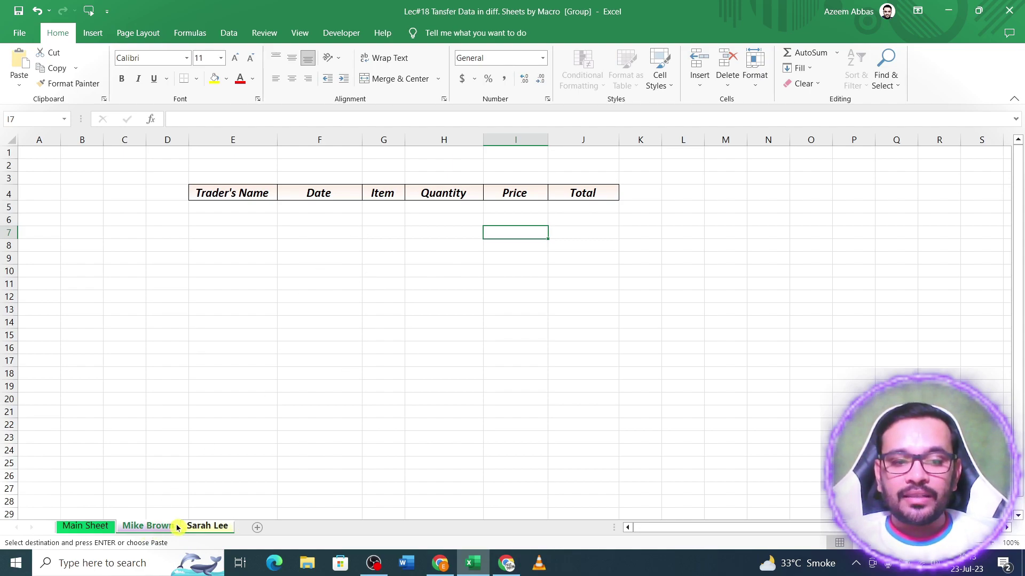
# Copy the Trader's Name heading from E4 into A1 of the grouped sheets and widen column A to fit it.
pyautogui.click(259, 205)
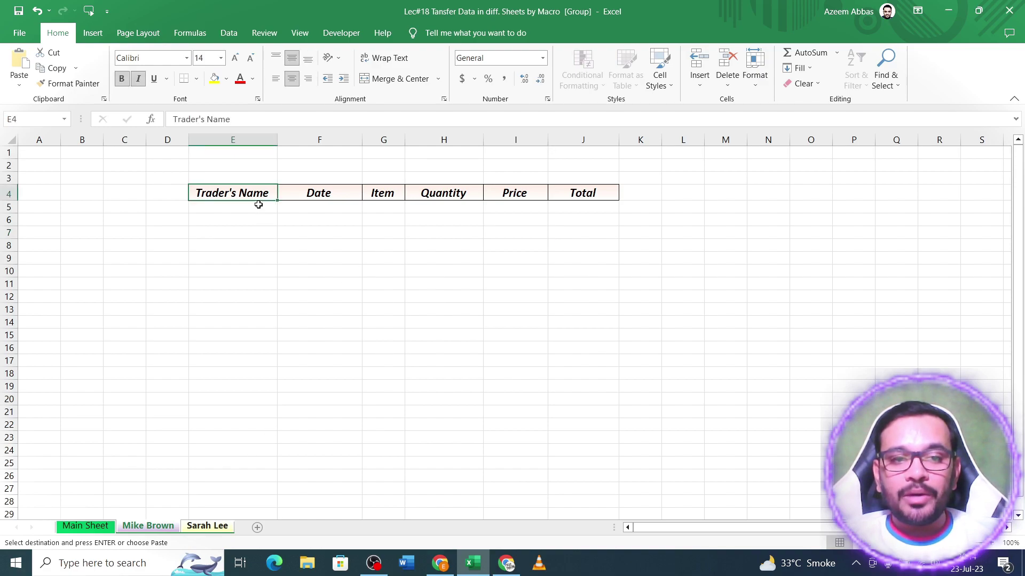
pyautogui.hotkey('ctrl', 'c')
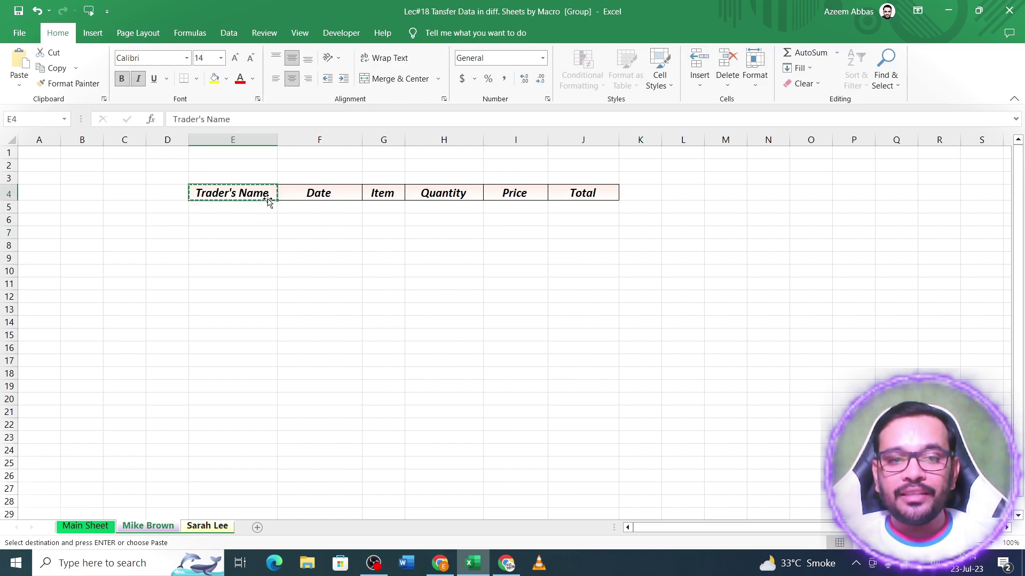
pyautogui.click(41, 152)
pyautogui.hotkey('ctrl', 'v')
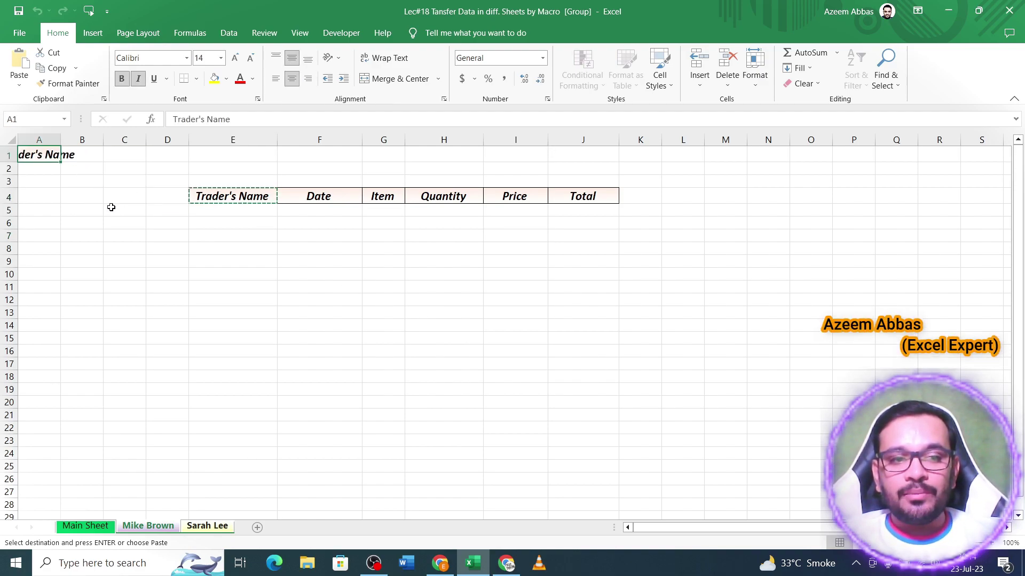
pyautogui.moveTo(64, 138); pyautogui.dragTo(106, 137)
pyautogui.press('Return')
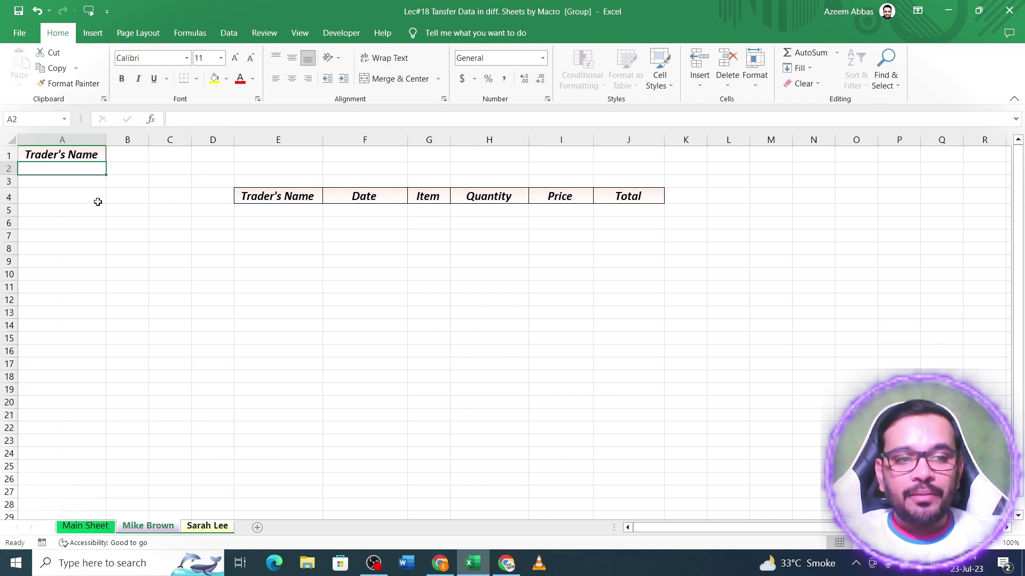
# Enter the first trader's full name in A2 of the grouped sheets, under the Trader's Name heading.
pyautogui.write('Mike Brown')
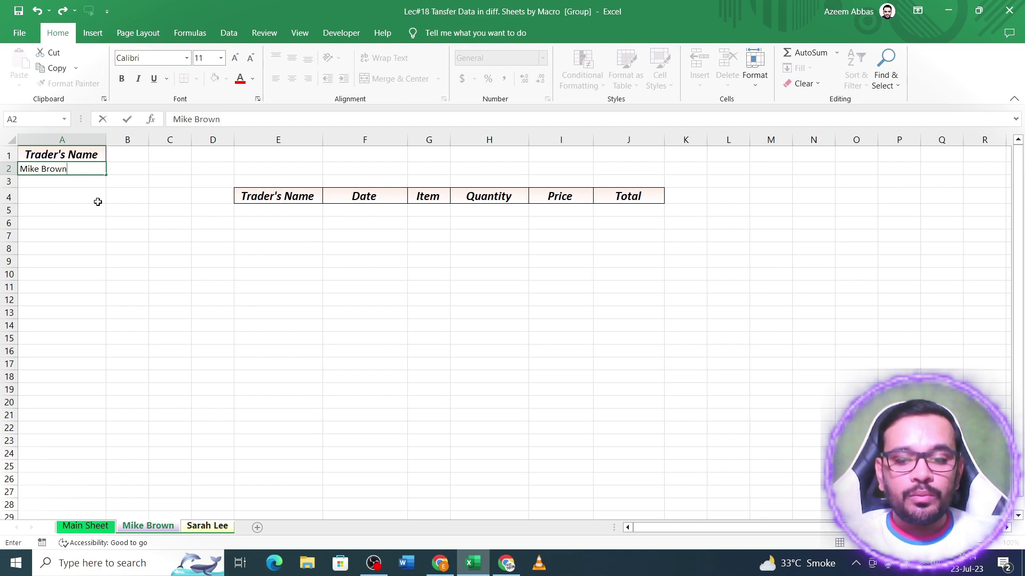
pyautogui.press('Return')
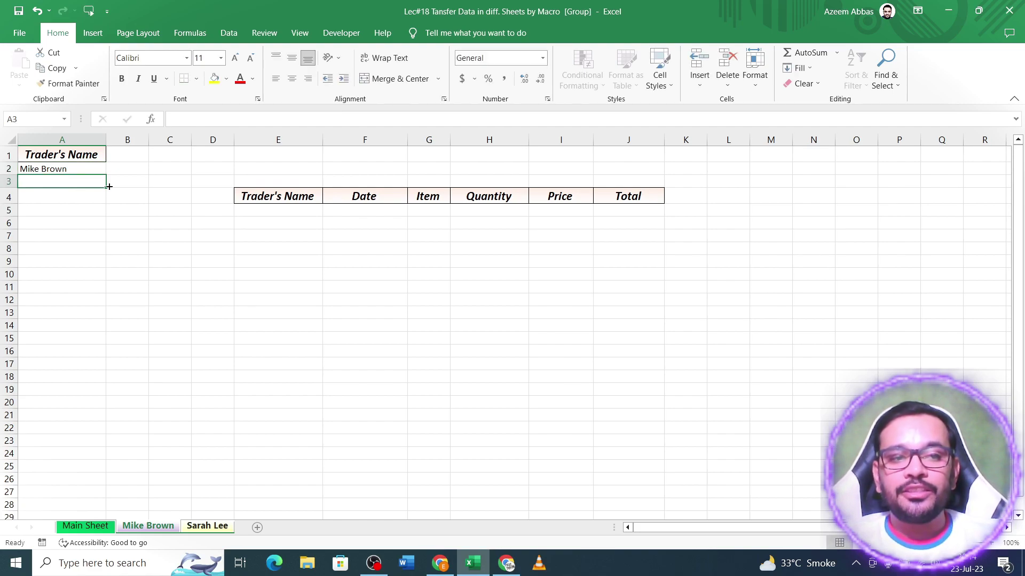
pyautogui.click(91, 153)
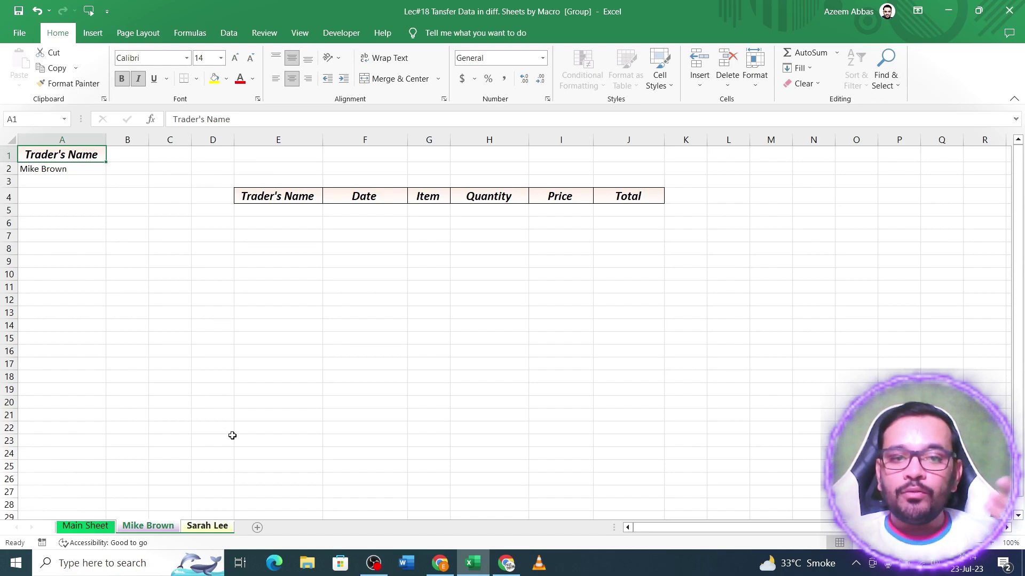
# Ungroup the trader sheets and check the headings and criteria cells on both of them.
pyautogui.click(80, 527)
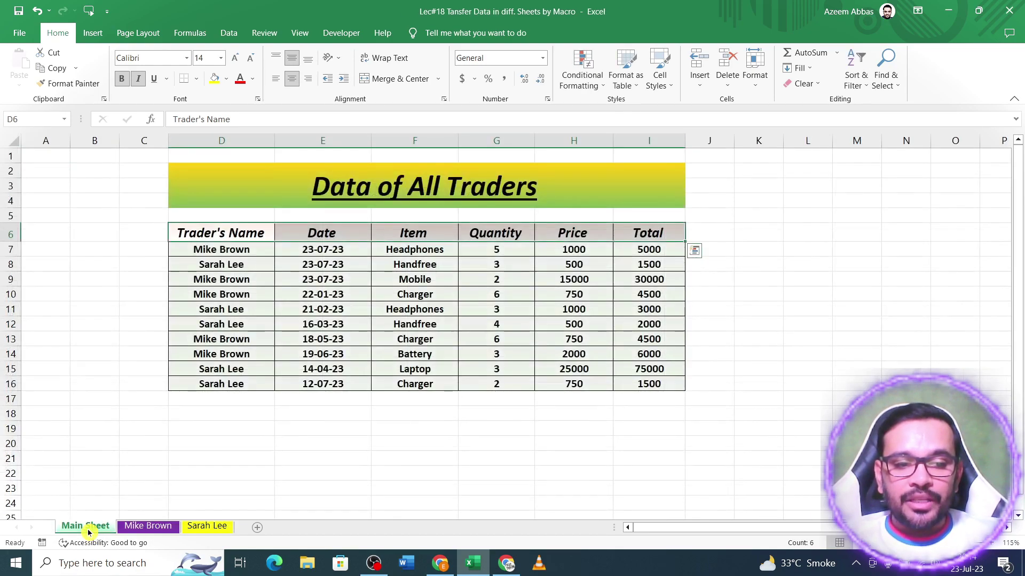
pyautogui.click(139, 528)
pyautogui.click(197, 529)
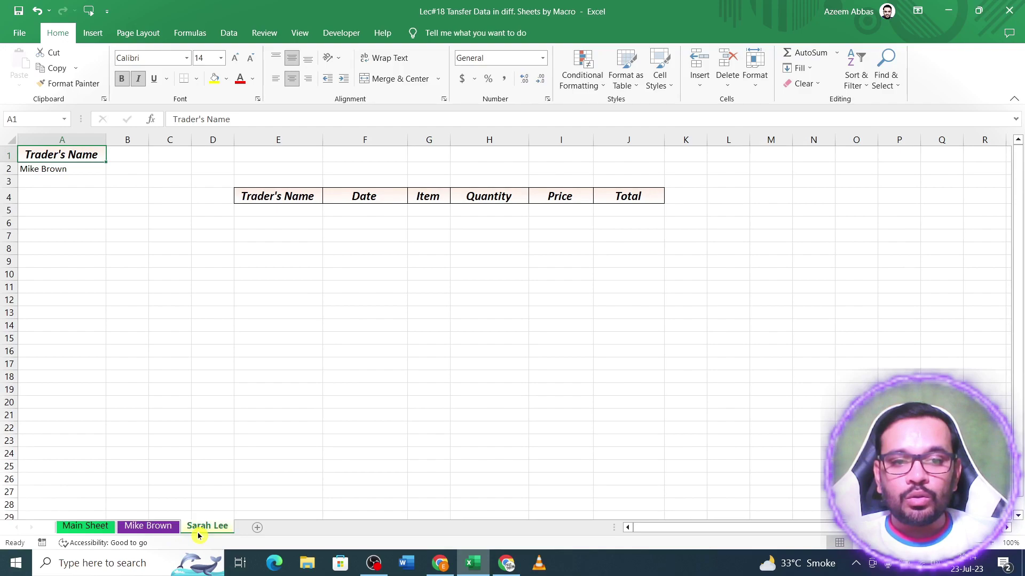
pyautogui.click(148, 527)
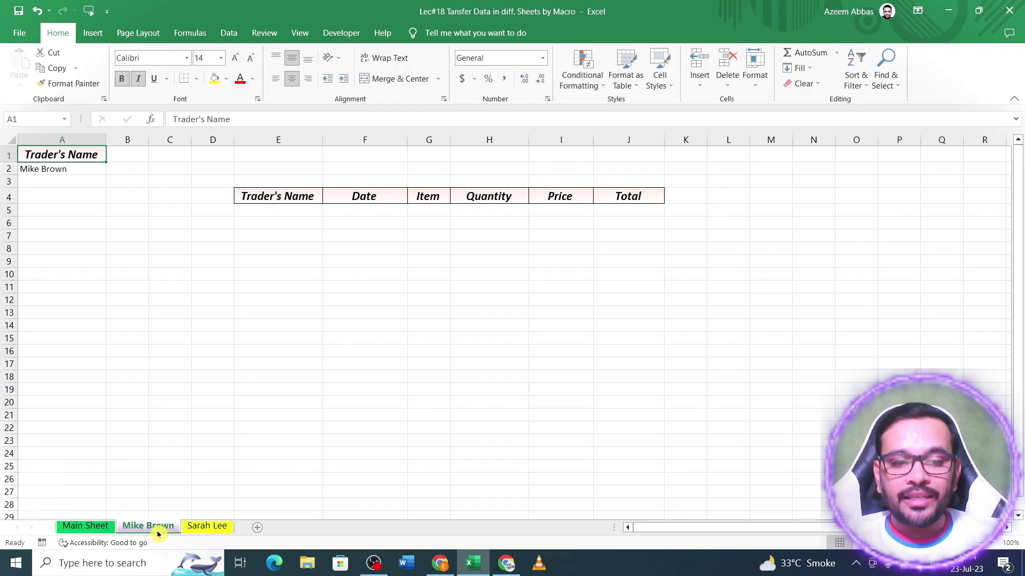
pyautogui.click(208, 527)
pyautogui.click(137, 526)
# Replace the name in A2 of the second trader's sheet with that trader's own full name.
pyautogui.click(203, 531)
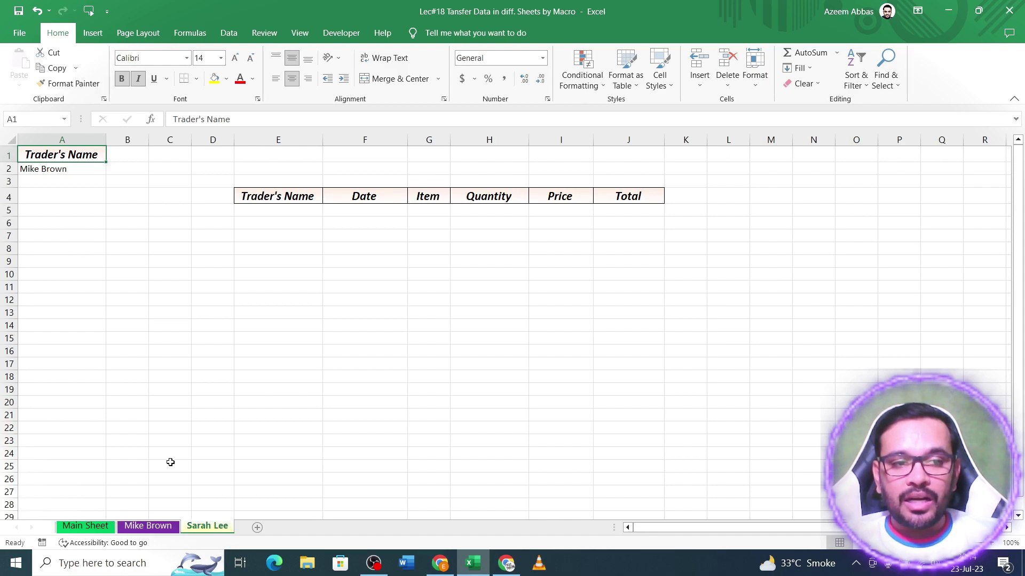
pyautogui.click(77, 169)
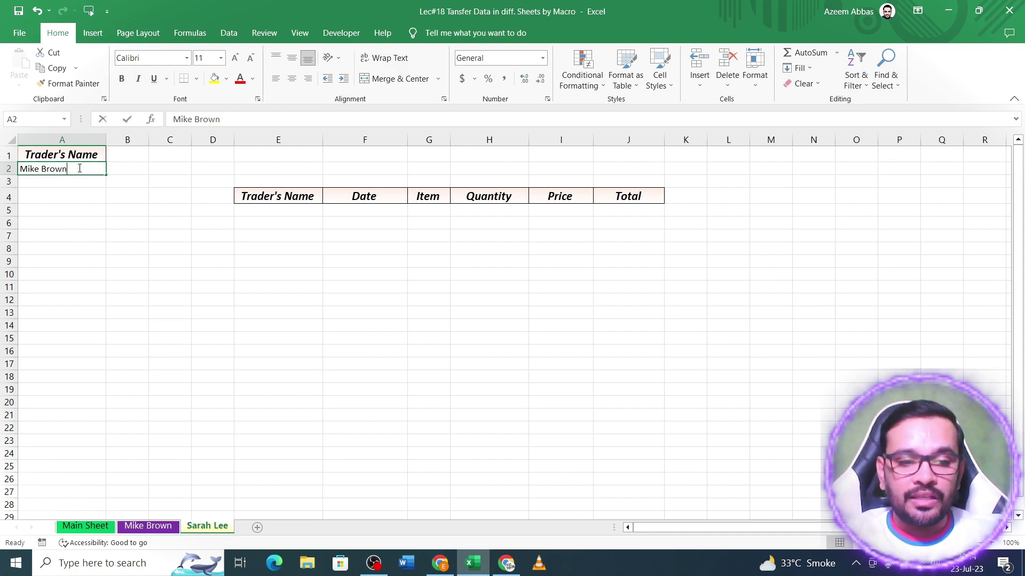
pyautogui.write('Sarah Lee')
pyautogui.press('Return')
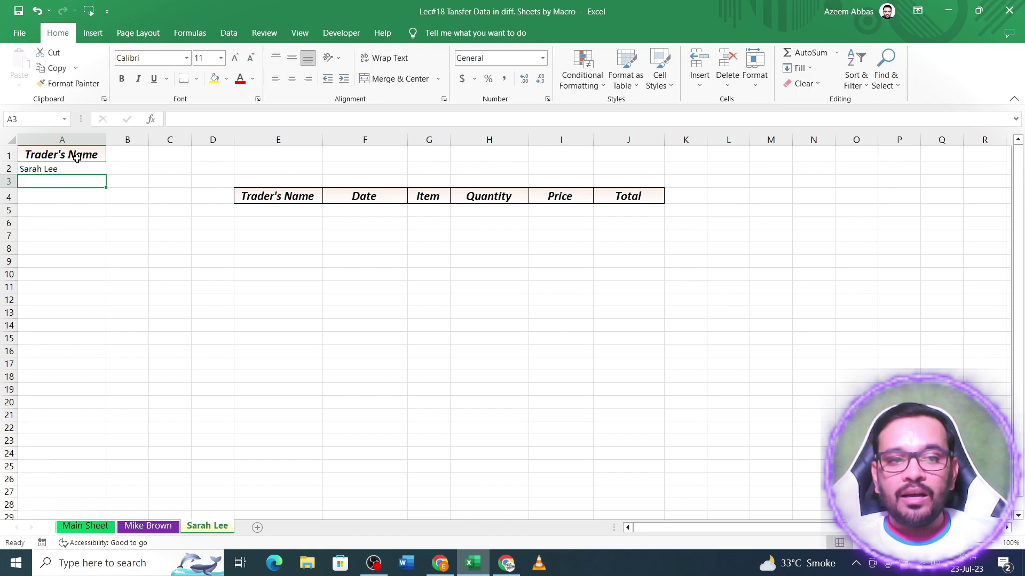
pyautogui.click(77, 158)
# Convert the range D6:I16 on the main sheet into a table with headers.
pyautogui.click(85, 526)
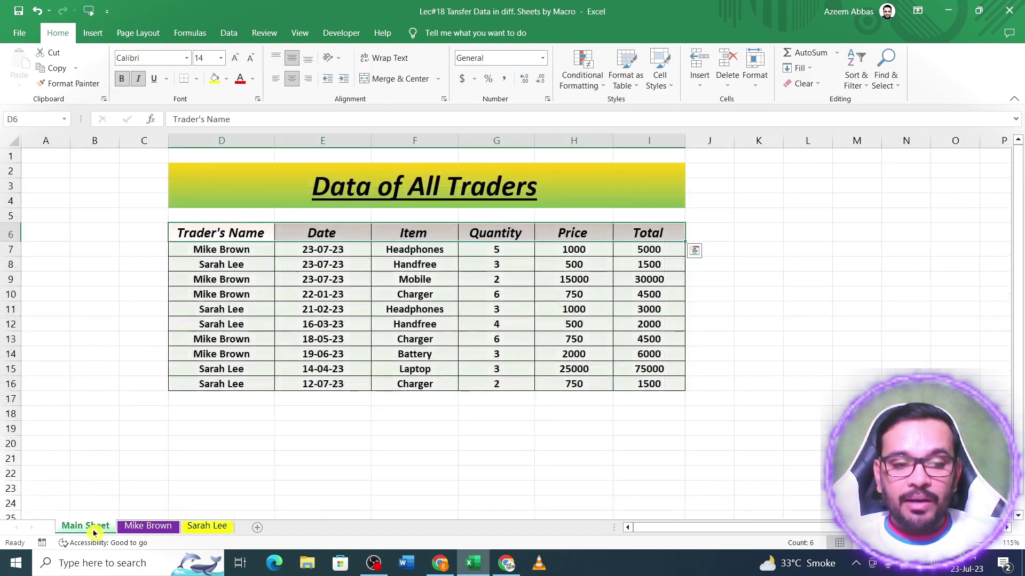
pyautogui.moveTo(231, 235); pyautogui.dragTo(649, 384)
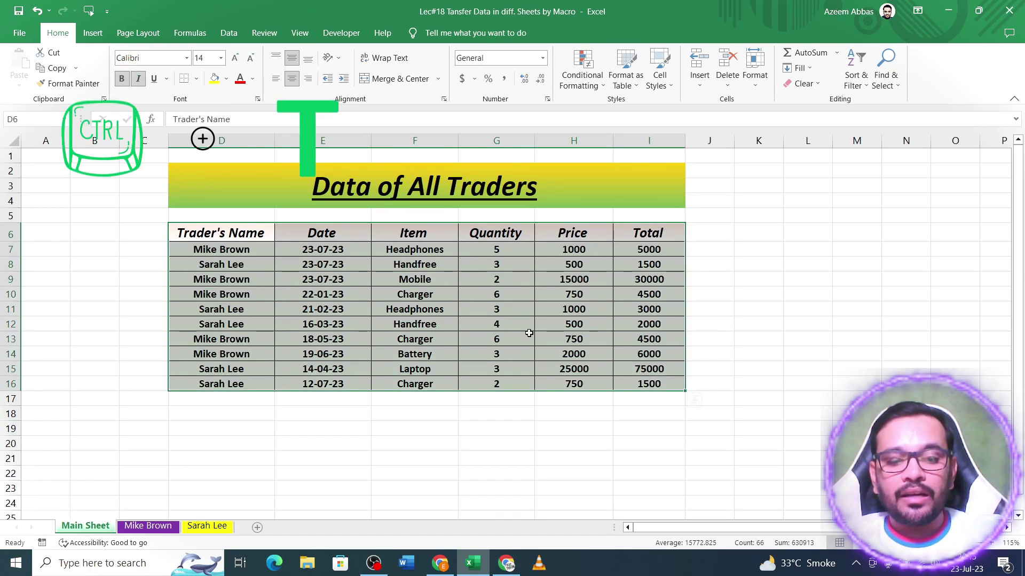
pyautogui.hotkey('ctrl', 't')
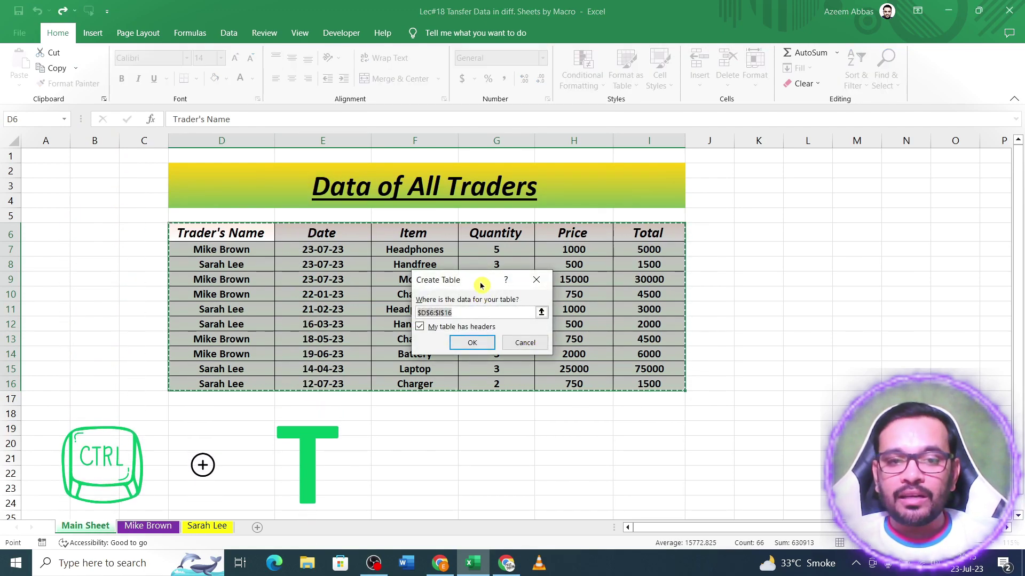
pyautogui.click(463, 340)
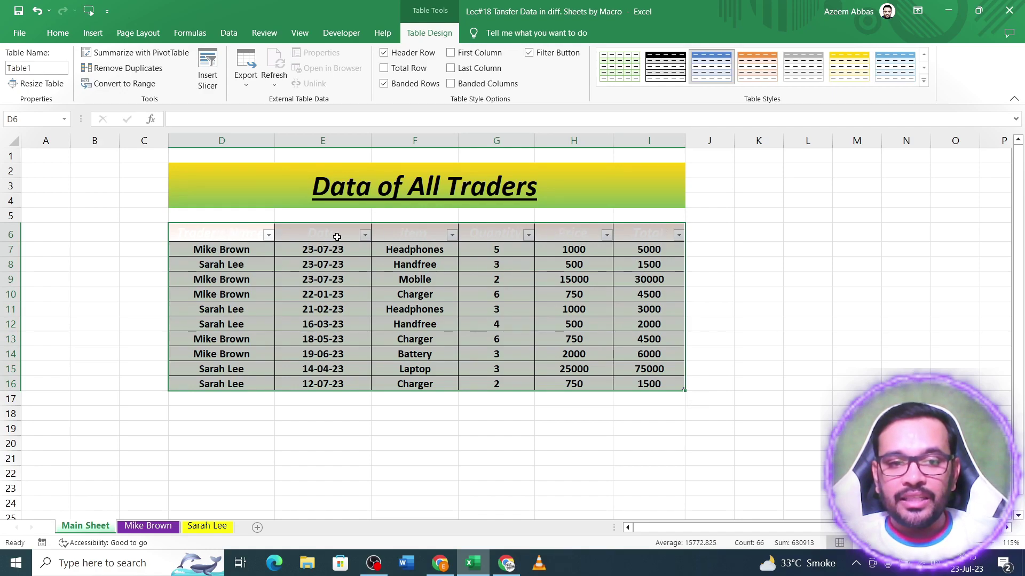
# Apply the light green table style to the traders' table on the main sheet.
pyautogui.click(620, 68)
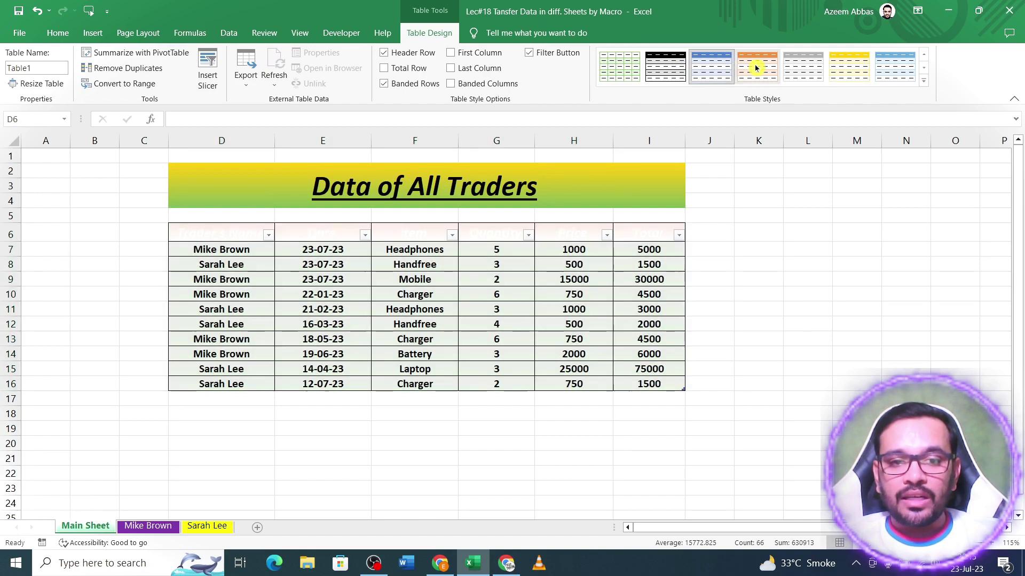
pyautogui.click(627, 65)
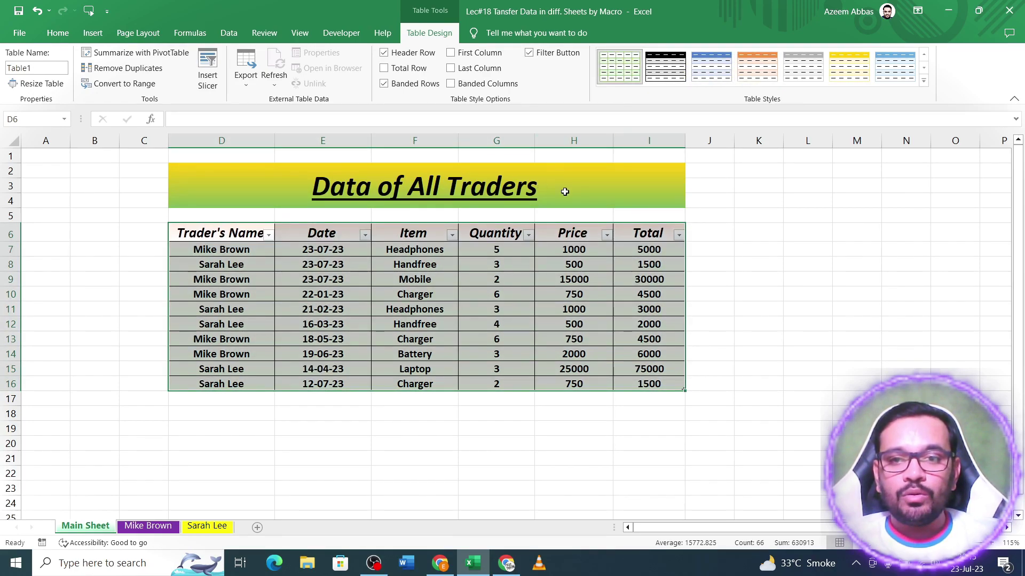
pyautogui.click(216, 309)
pyautogui.click(237, 234)
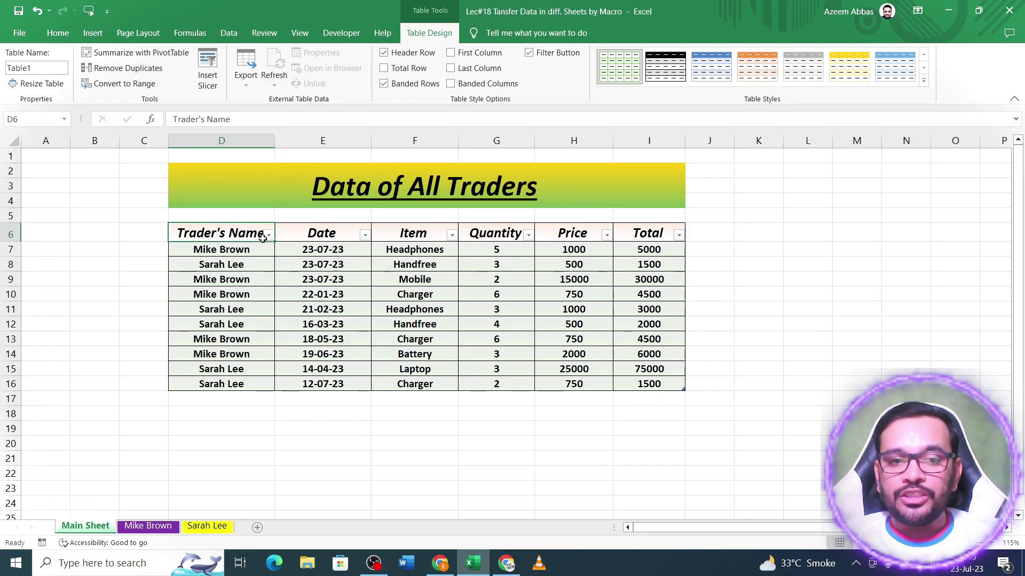
# Select the blank cell A6 on the first trader's sheet.
pyautogui.click(161, 526)
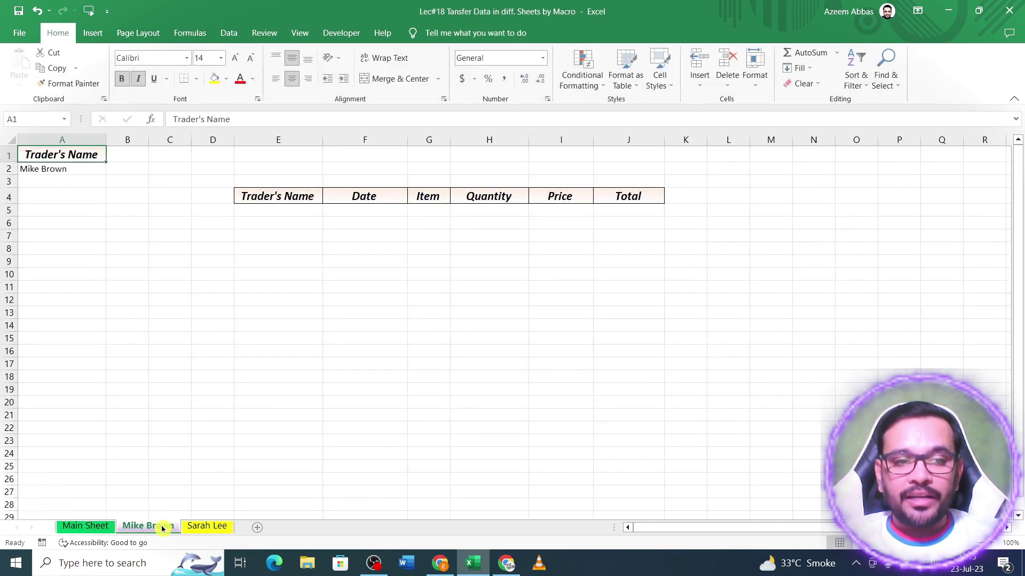
pyautogui.click(75, 200)
pyautogui.click(81, 236)
pyautogui.click(66, 223)
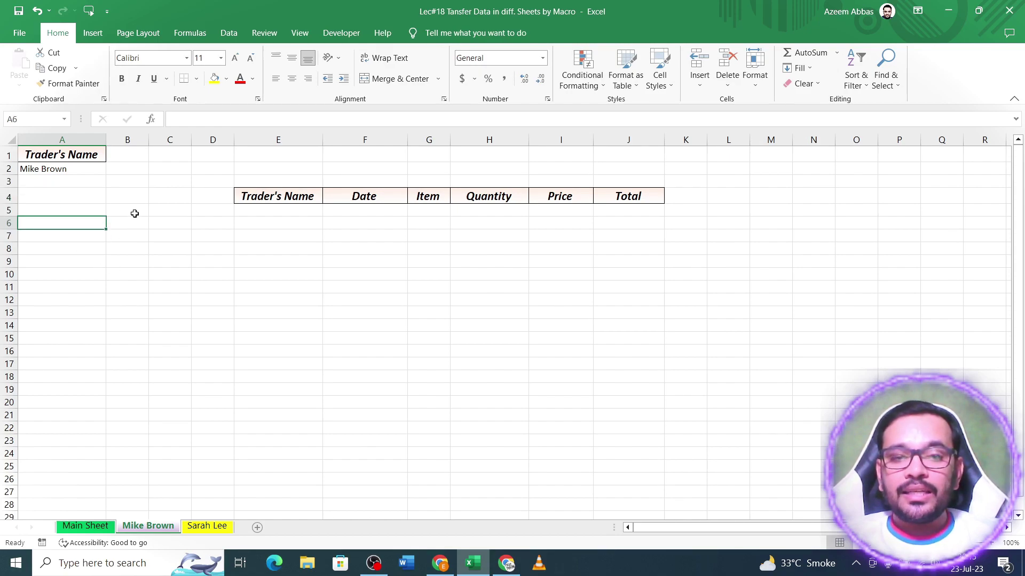
# Check in the Excel ribbon customization options that the Developer tab is enabled.
pyautogui.click(346, 36)
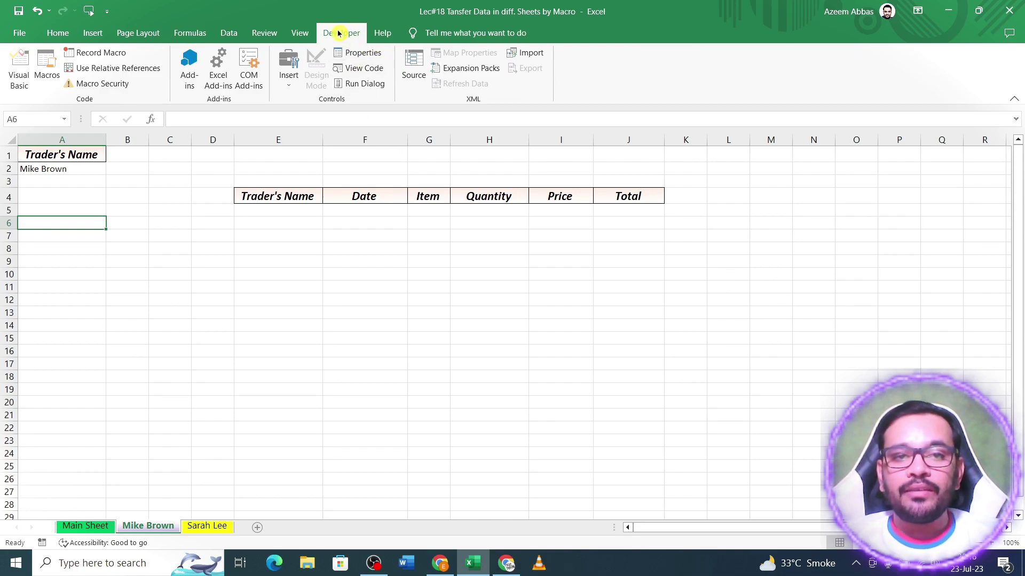
pyautogui.click(19, 33)
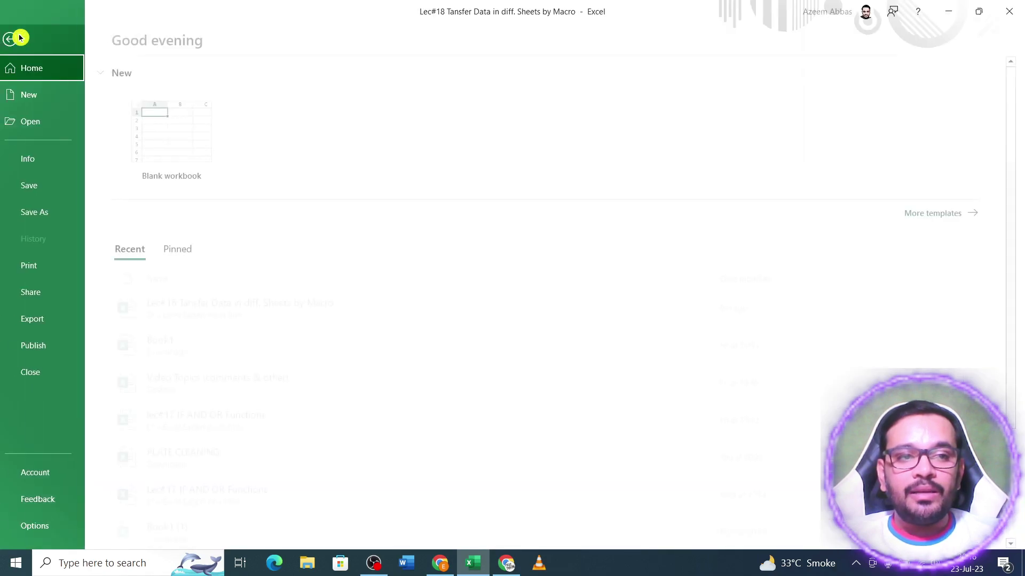
pyautogui.click(47, 527)
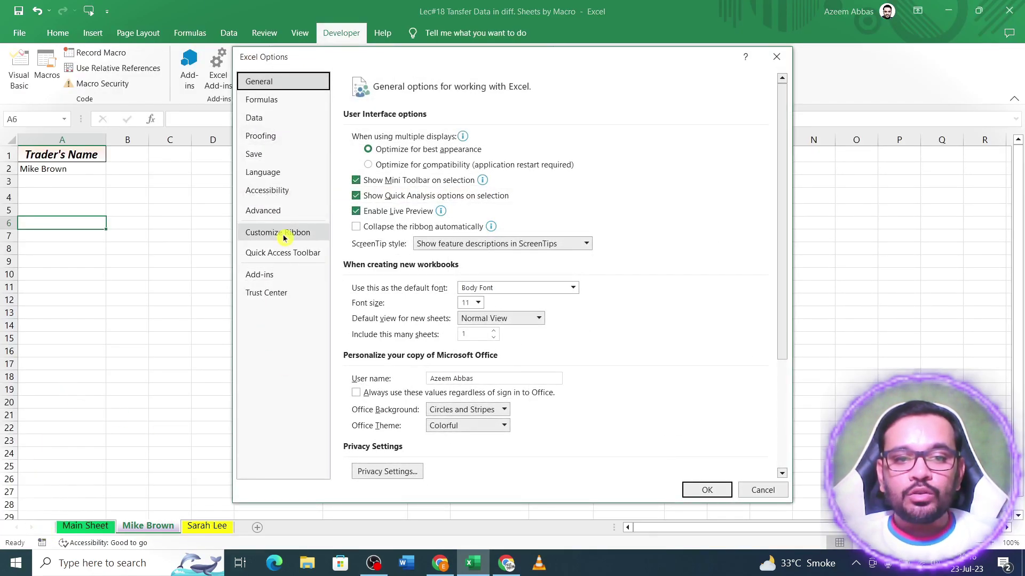
pyautogui.click(286, 235)
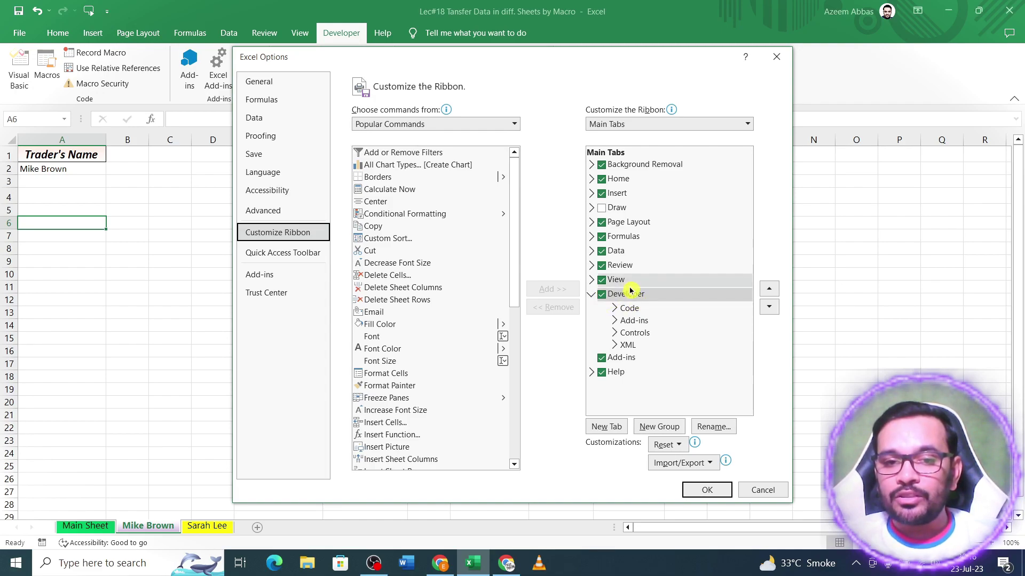
pyautogui.click(712, 489)
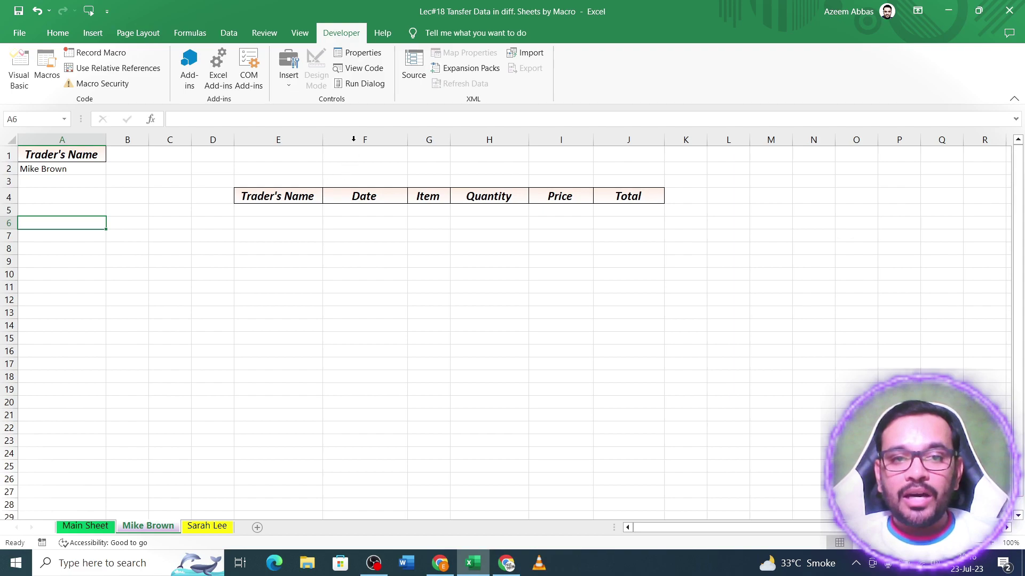
# Start recording a macro named with the first trader's first name, stored in This Workbook.
pyautogui.click(86, 54)
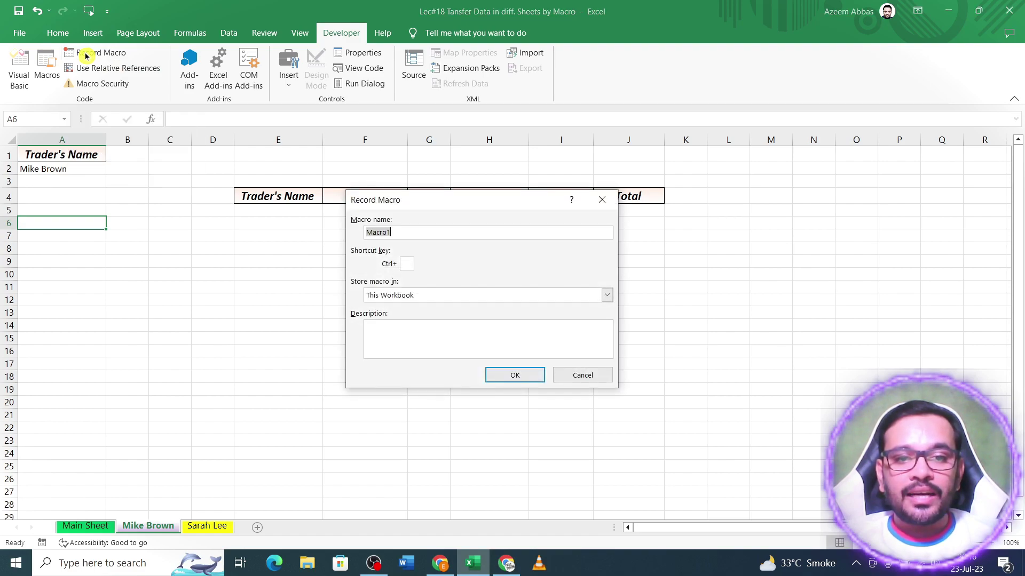
pyautogui.moveTo(444, 198); pyautogui.dragTo(450, 191)
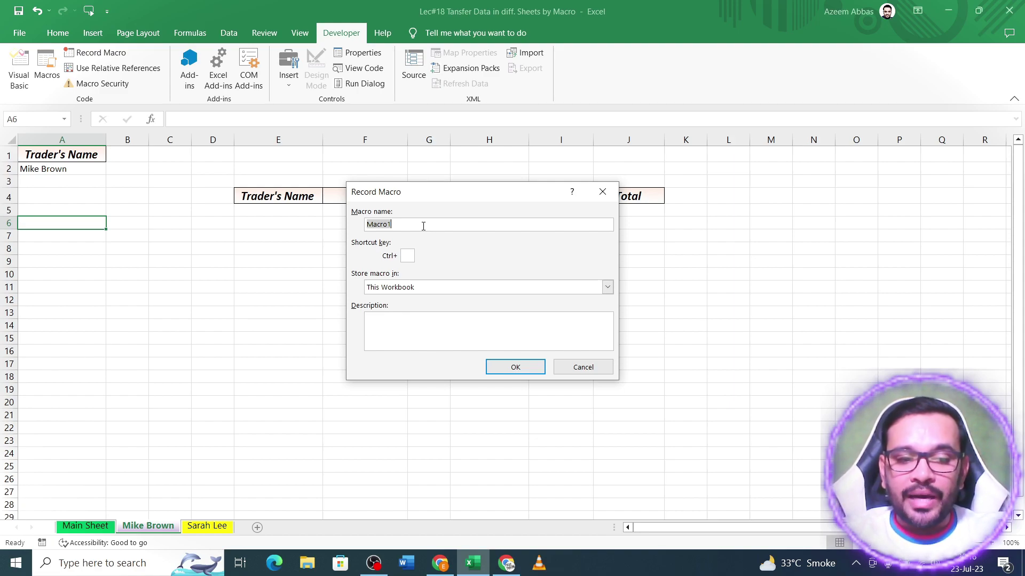
pyautogui.write('Mike')
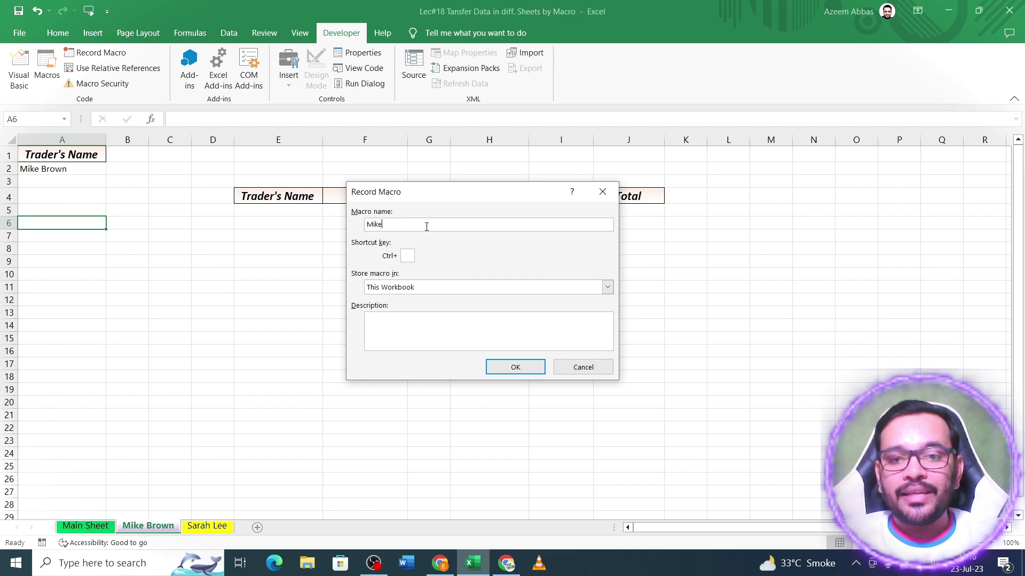
pyautogui.click(513, 368)
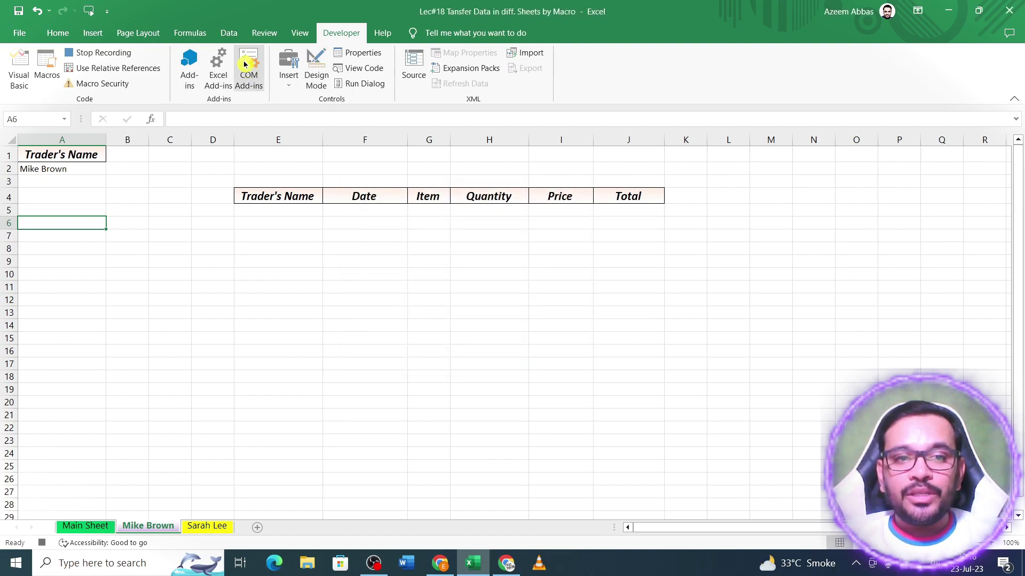
# Set up an Advanced Filter that copies to another location, with the main sheet's whole table D6:I16, headers included, as list range.
pyautogui.click(229, 35)
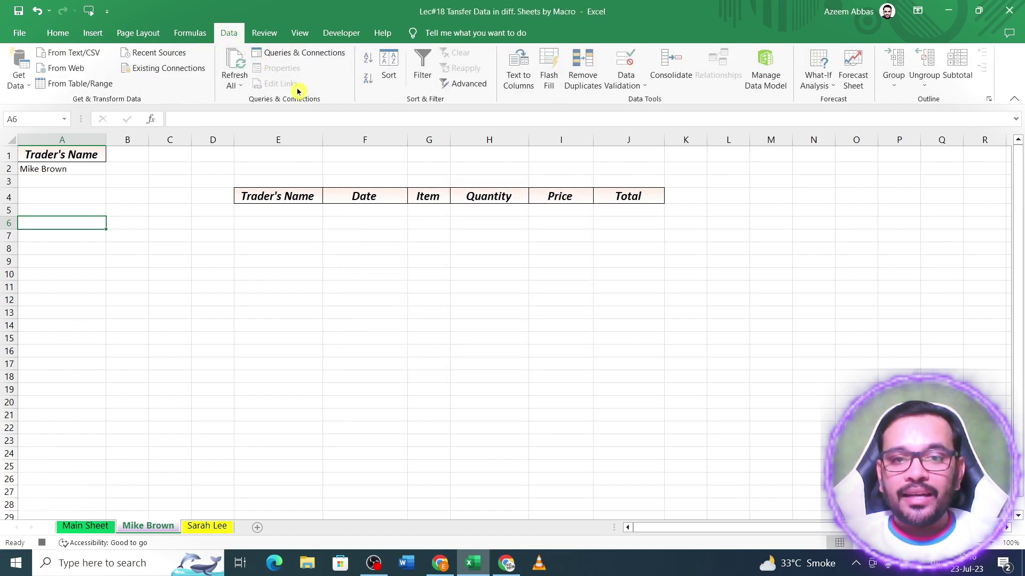
pyautogui.click(469, 84)
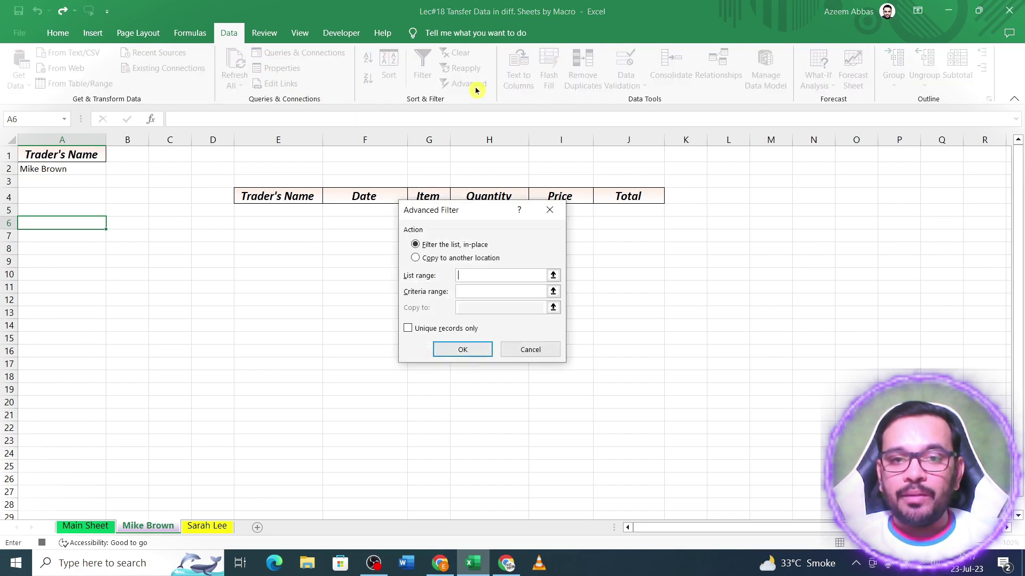
pyautogui.moveTo(477, 222); pyautogui.dragTo(482, 225)
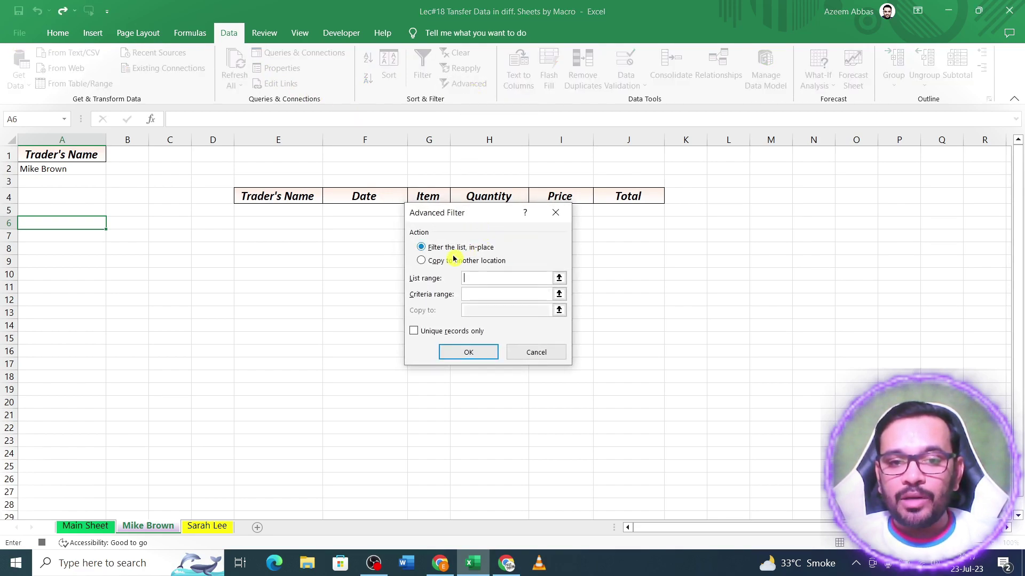
pyautogui.click(427, 262)
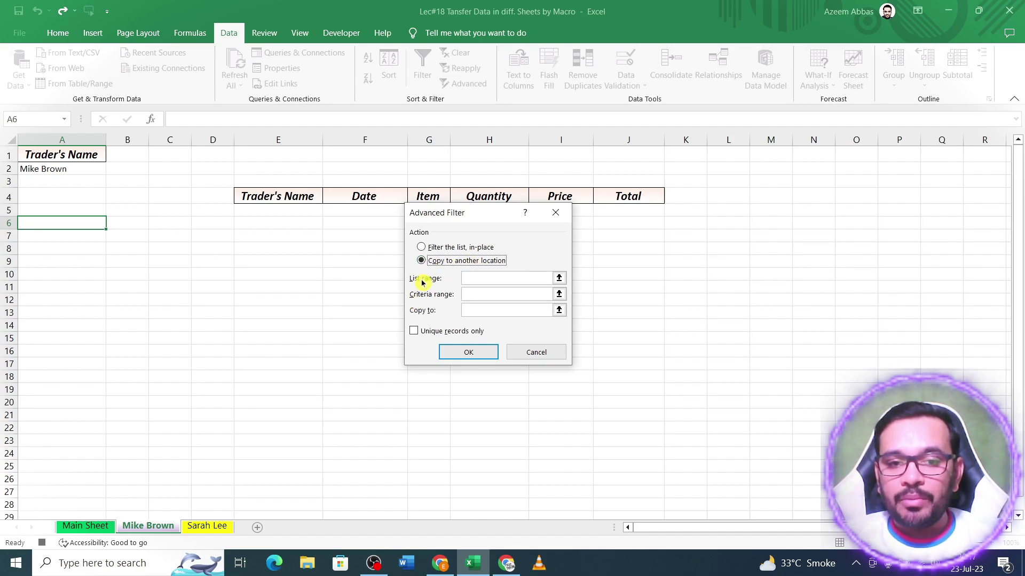
pyautogui.click(496, 277)
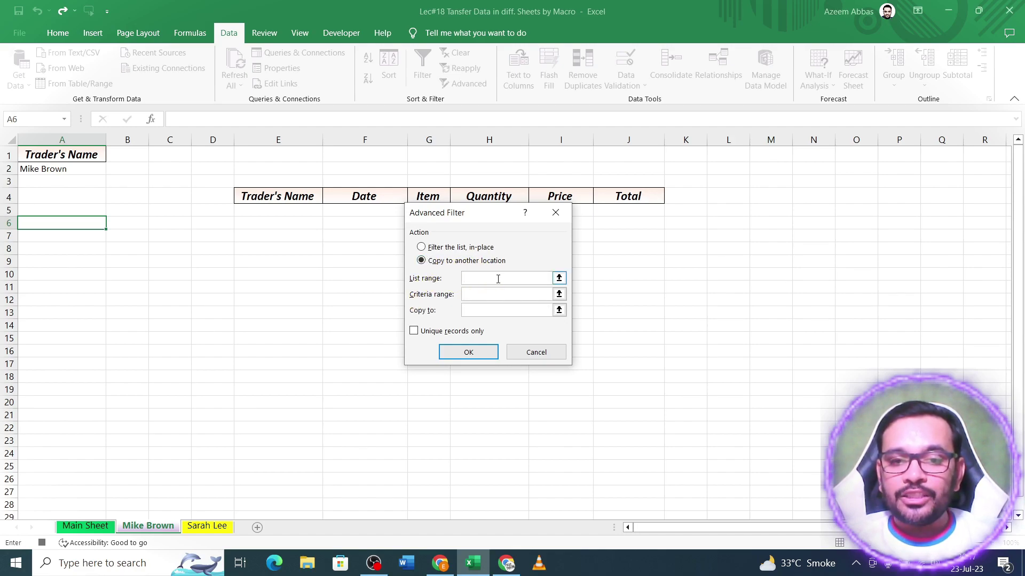
pyautogui.click(88, 525)
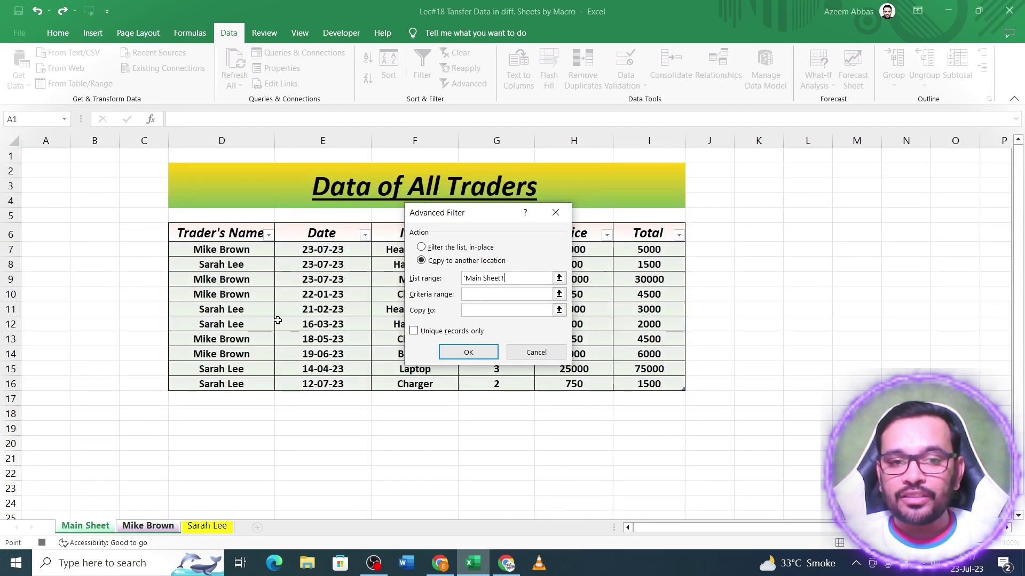
pyautogui.moveTo(221, 238); pyautogui.dragTo(640, 383)
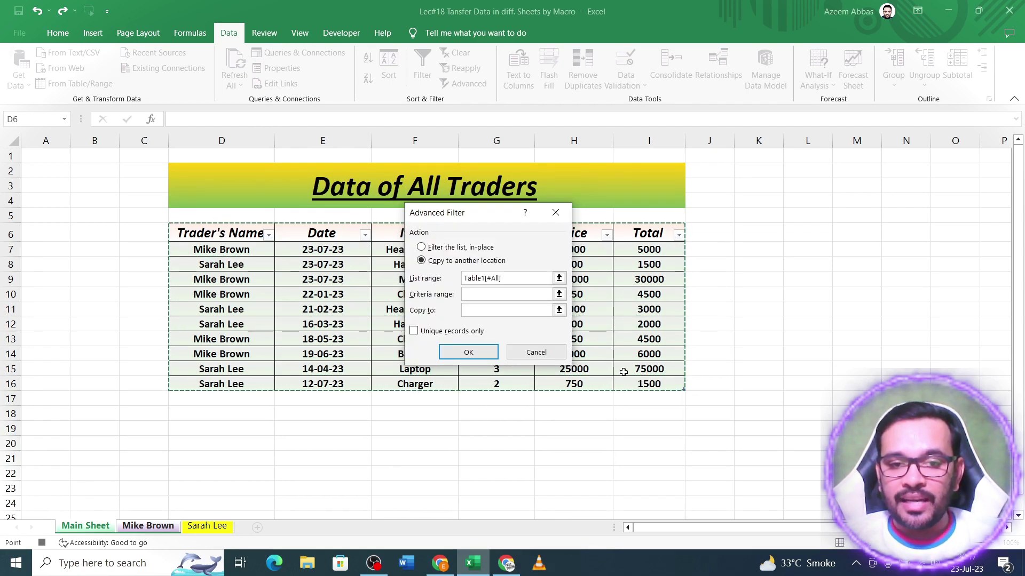
# Set the criteria range to A1:A2 and the copy destination to E4:J4 on the first trader's sheet, and run the filter.
pyautogui.click(498, 294)
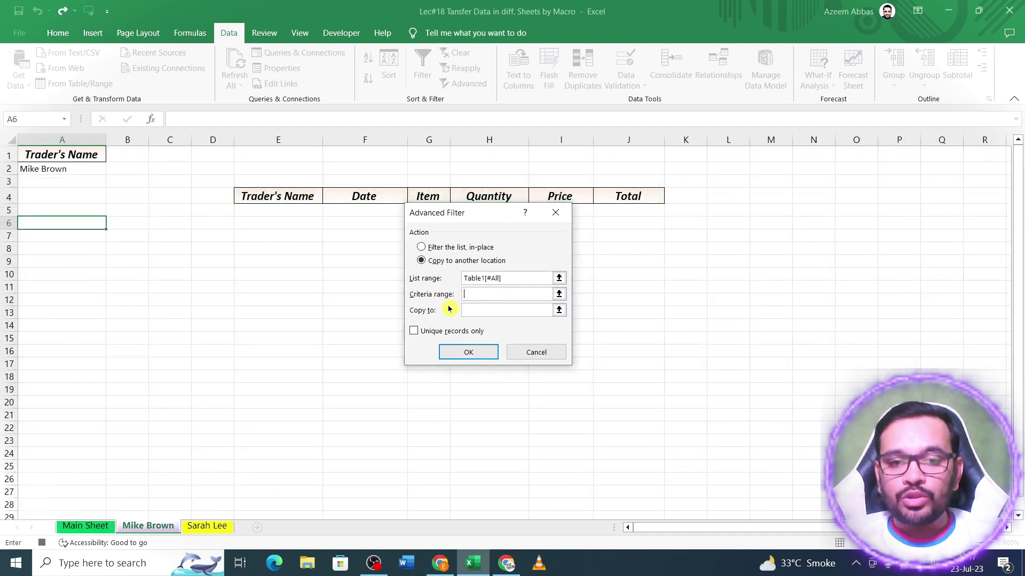
pyautogui.click(490, 293)
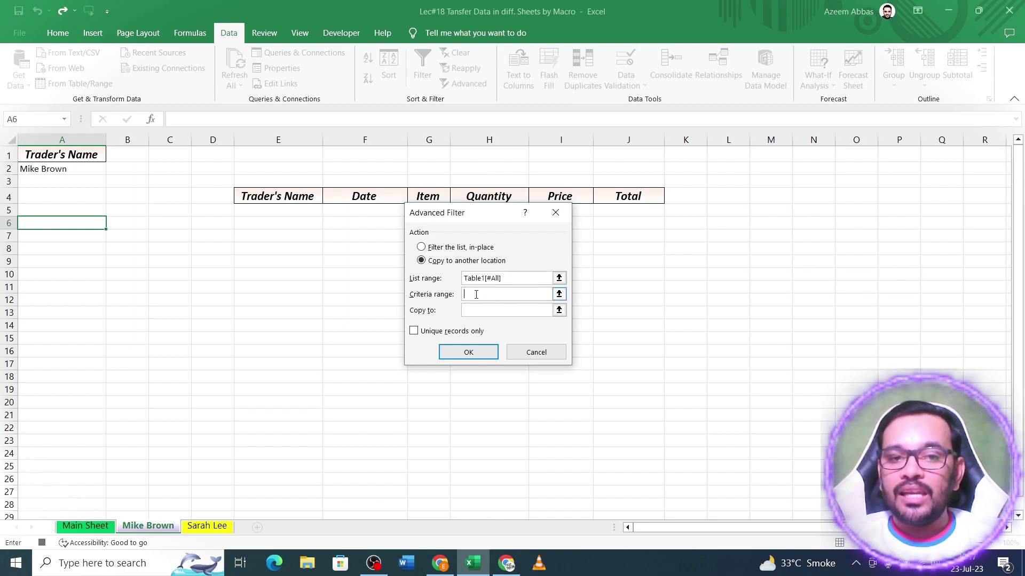
pyautogui.moveTo(81, 160); pyautogui.dragTo(80, 169)
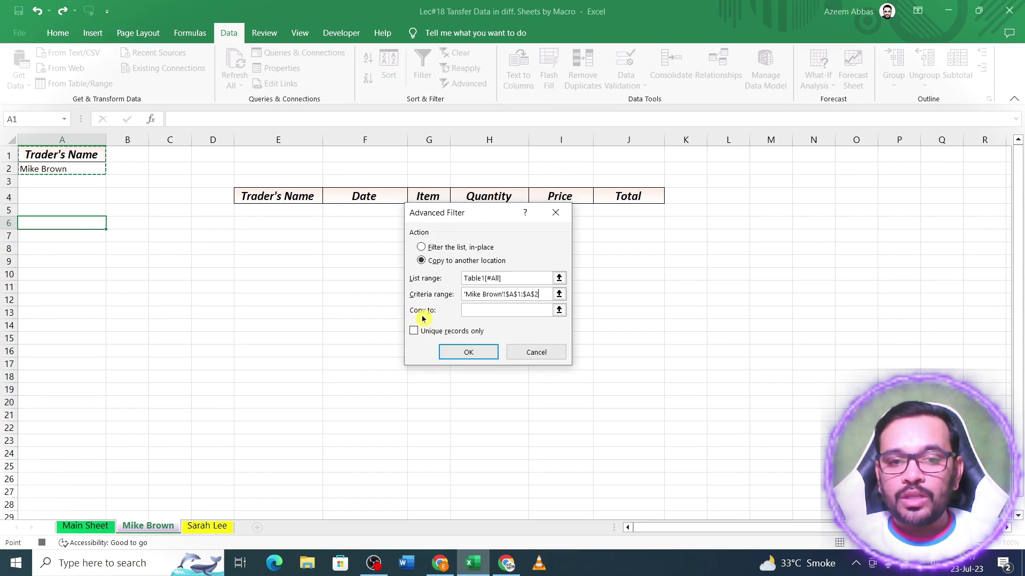
pyautogui.click(480, 311)
pyautogui.moveTo(277, 199); pyautogui.dragTo(619, 199)
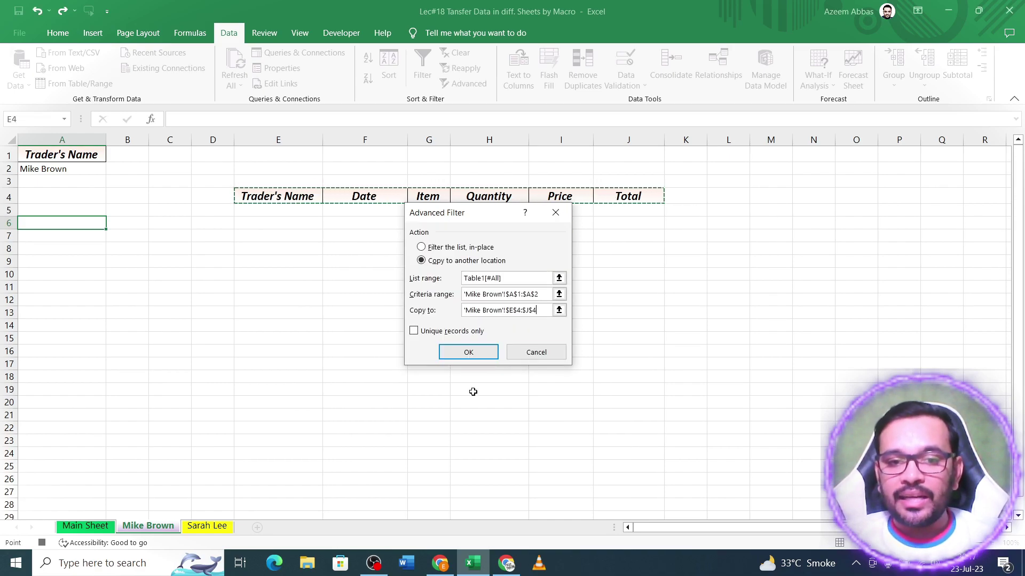
pyautogui.click(470, 352)
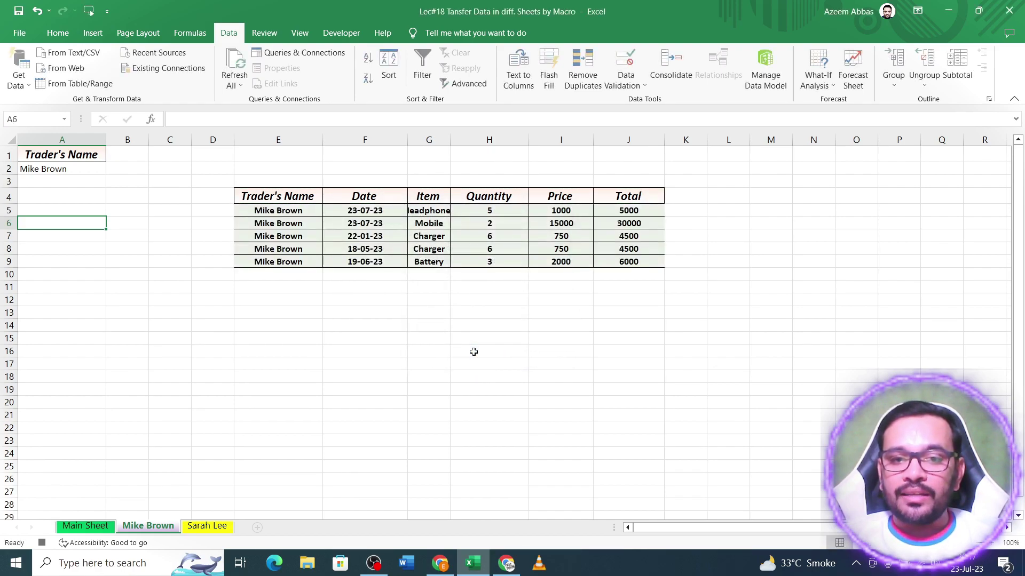
# Stop the macro recording and widen column G on the first trader's sheet to fit the item names.
pyautogui.click(45, 544)
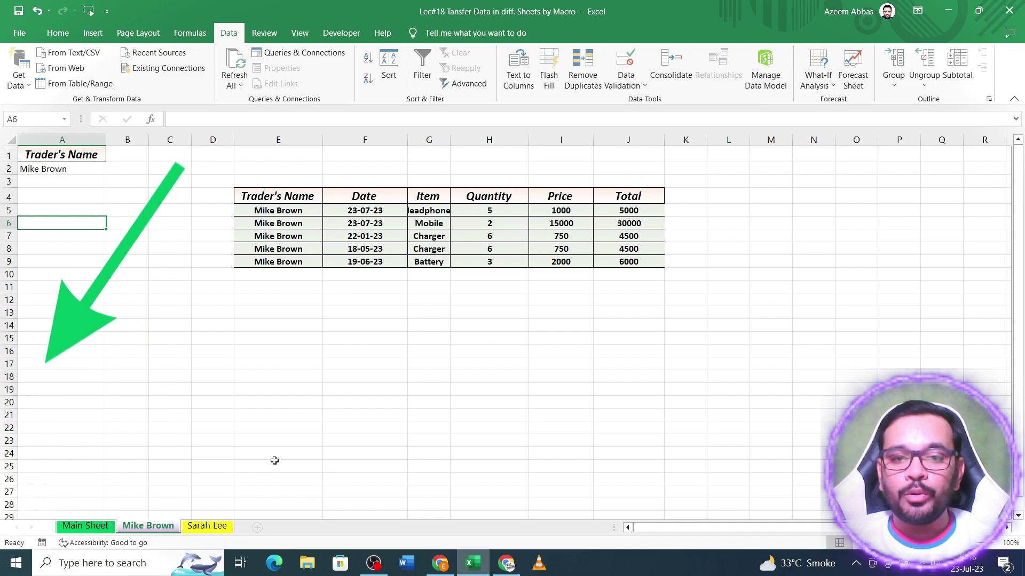
pyautogui.moveTo(451, 144); pyautogui.dragTo(473, 144)
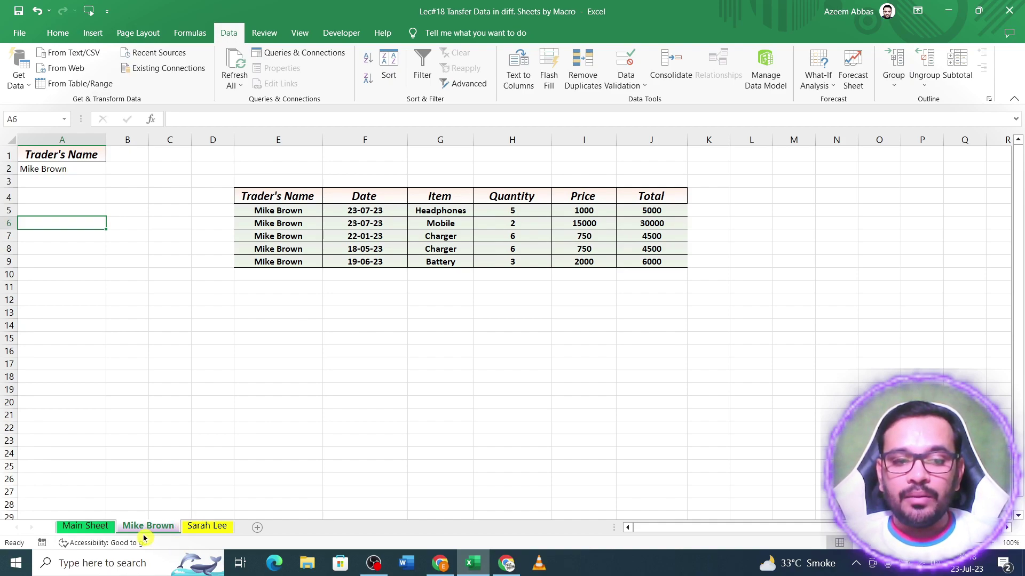
# Start recording a second macro on the second trader's sheet, named with that trader's first name and stored in This Workbook.
pyautogui.click(209, 527)
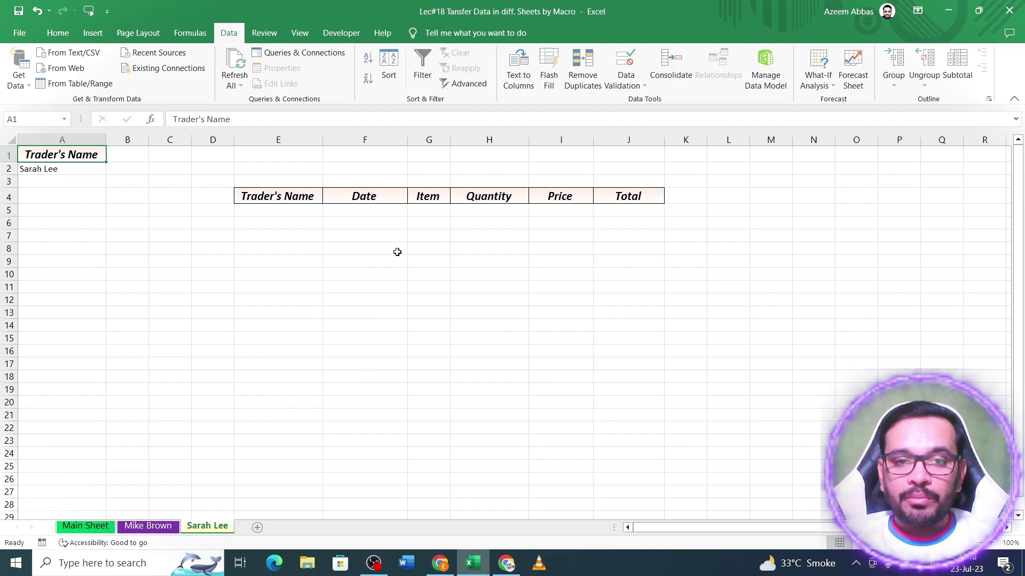
pyautogui.click(341, 35)
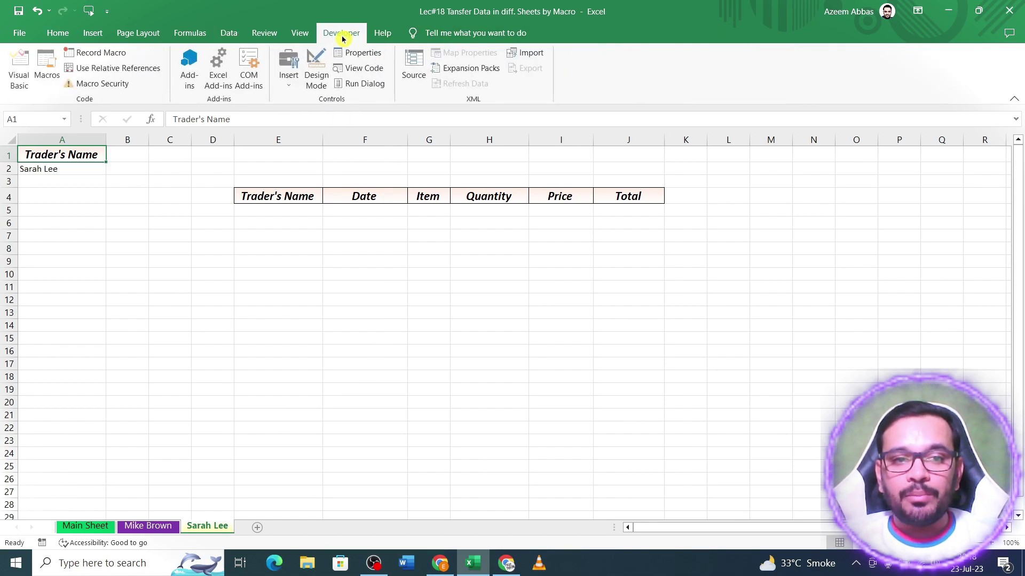
pyautogui.click(96, 52)
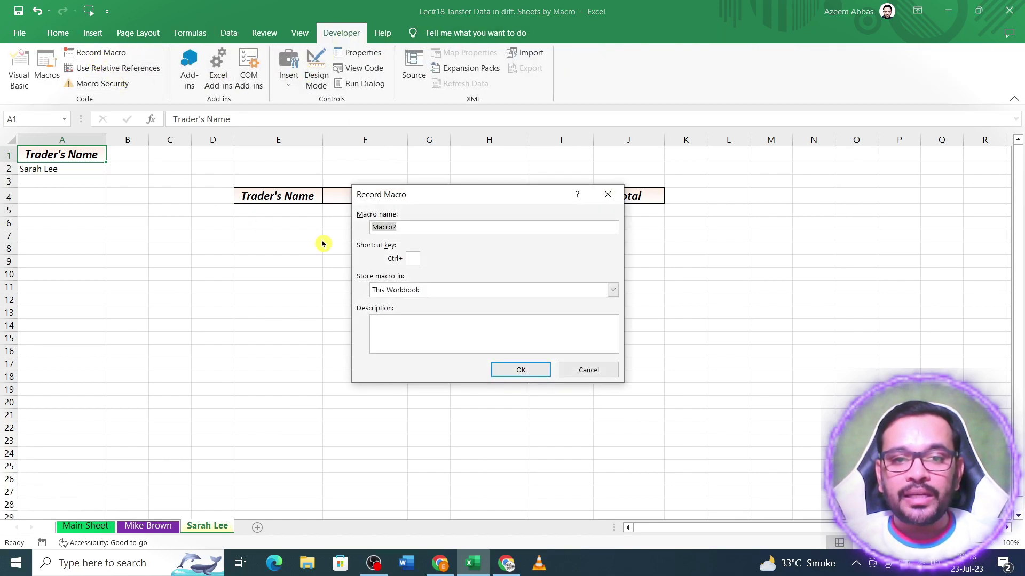
pyautogui.write('Sarah')
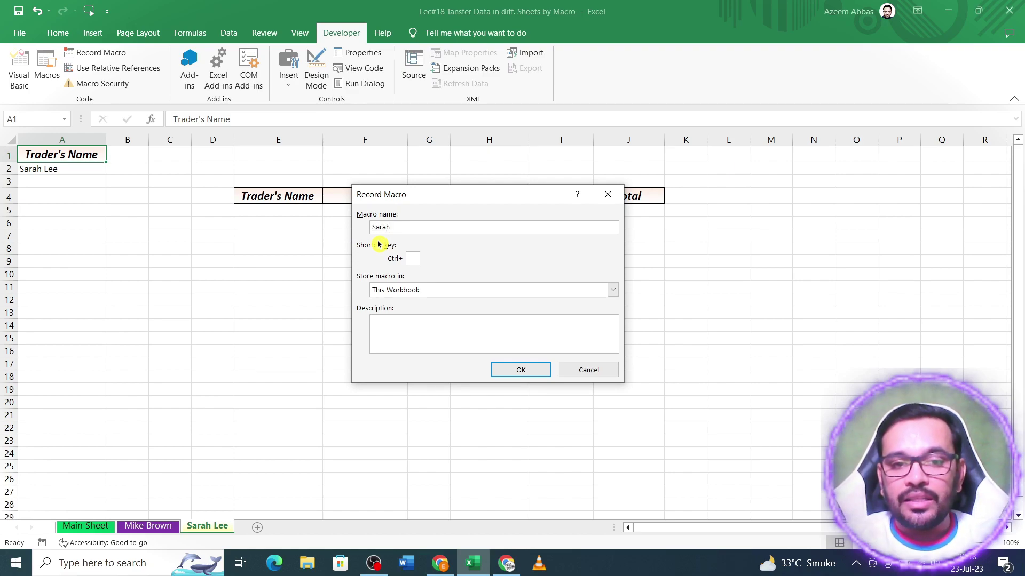
pyautogui.click(521, 372)
# Start an Advanced Filter from the second trader's sheet with the main sheet's whole table D6:I16 as its list range.
pyautogui.click(228, 32)
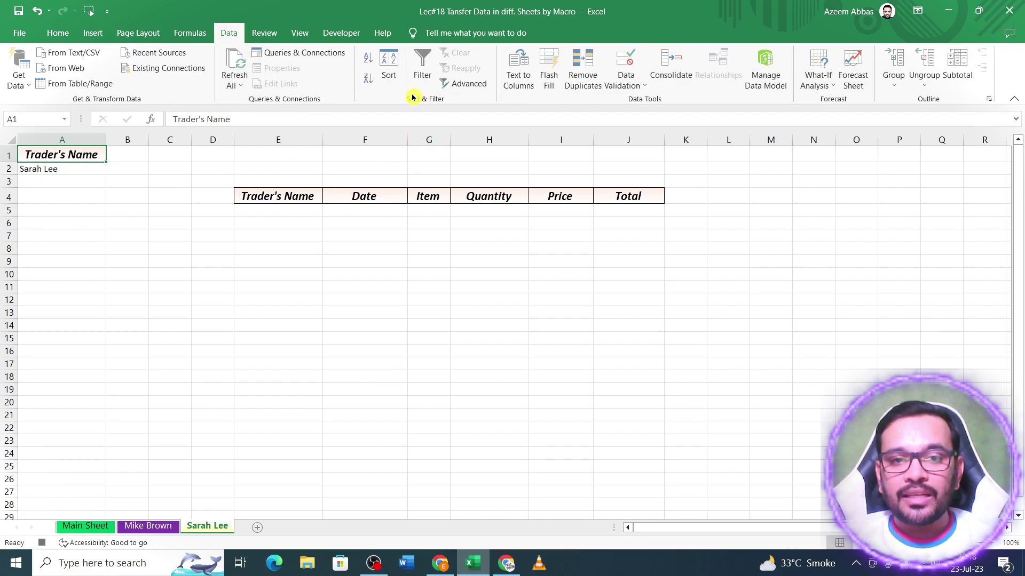
pyautogui.click(469, 84)
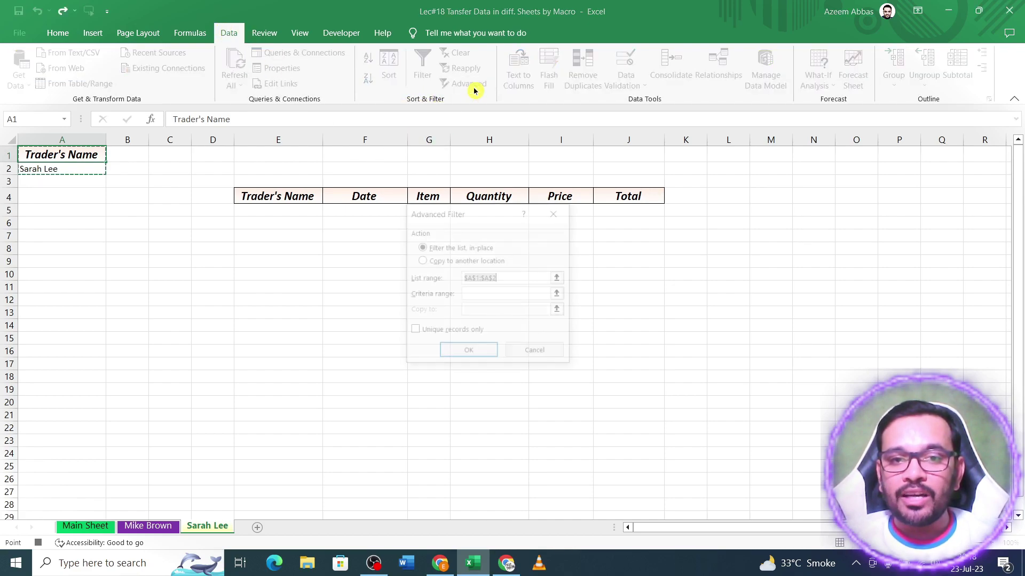
pyautogui.click(514, 280)
pyautogui.moveTo(510, 277); pyautogui.dragTo(459, 279)
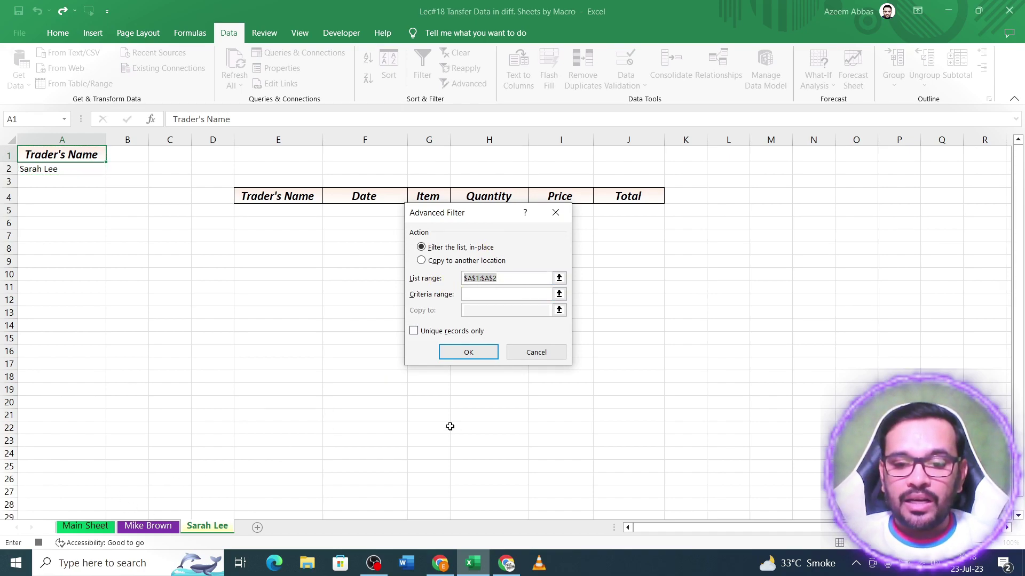
pyautogui.click(86, 528)
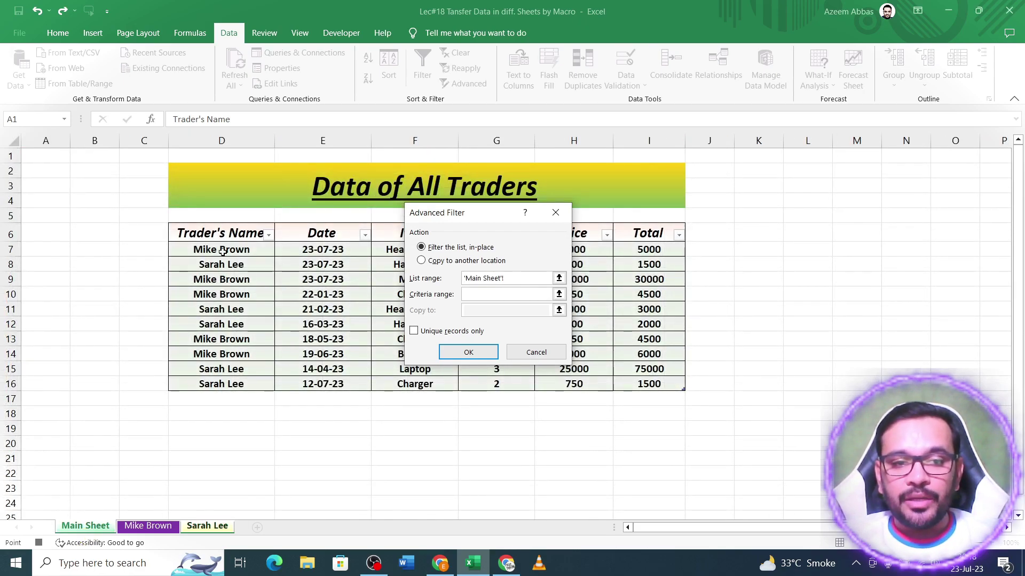
pyautogui.moveTo(214, 236); pyautogui.dragTo(664, 382)
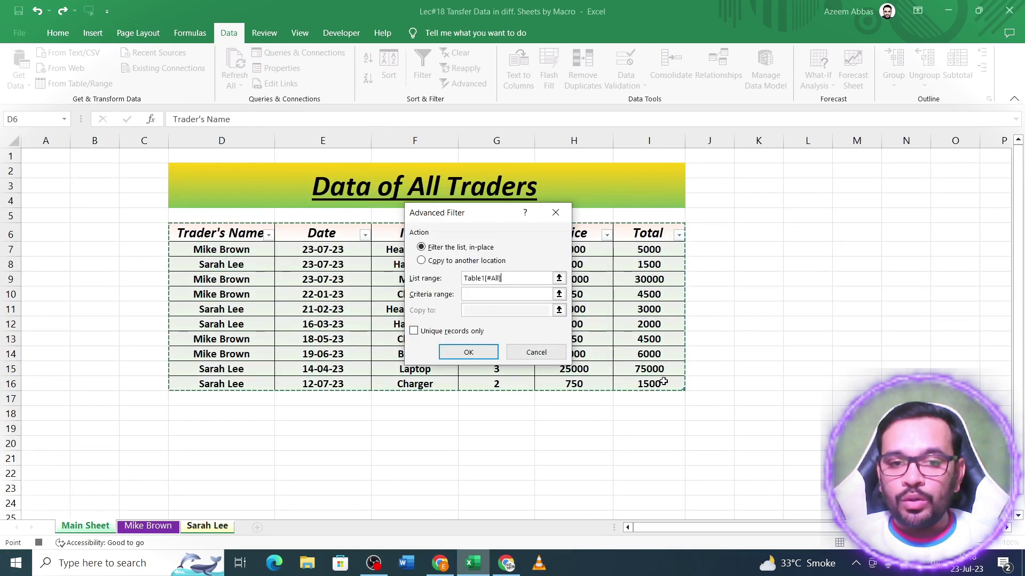
# Set the criteria range to A1:A2, copy the filtered rows to E4:J4 on the second trader's sheet, and stop the macro recording.
pyautogui.click(514, 296)
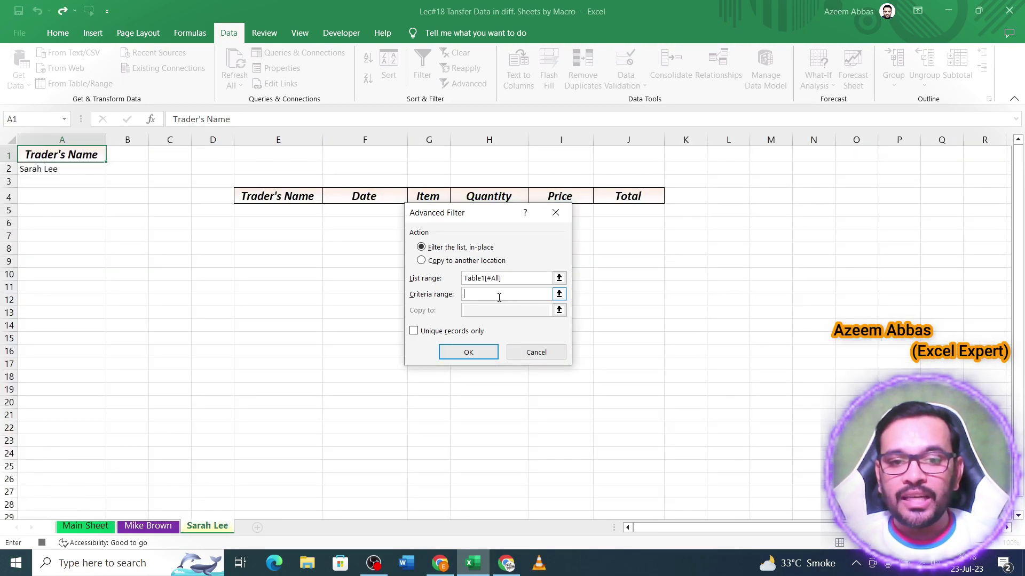
pyautogui.moveTo(80, 156); pyautogui.dragTo(78, 167)
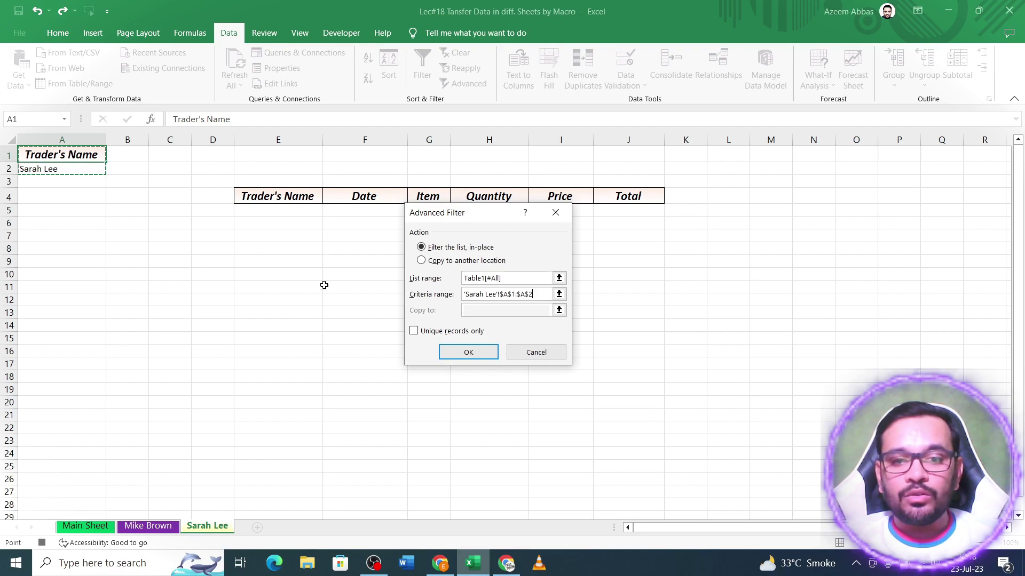
pyautogui.click(424, 264)
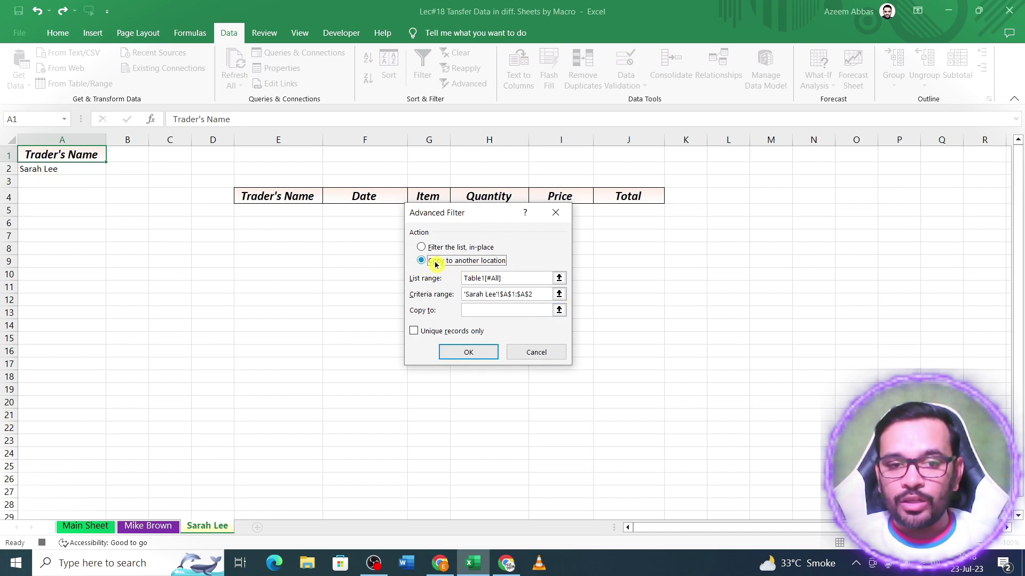
pyautogui.click(499, 310)
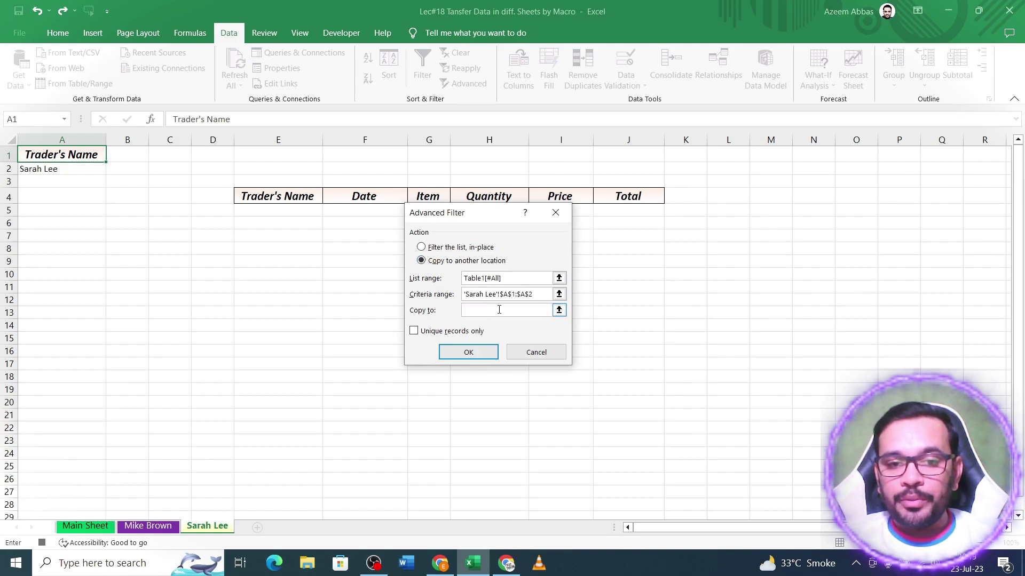
pyautogui.moveTo(297, 198); pyautogui.dragTo(601, 195)
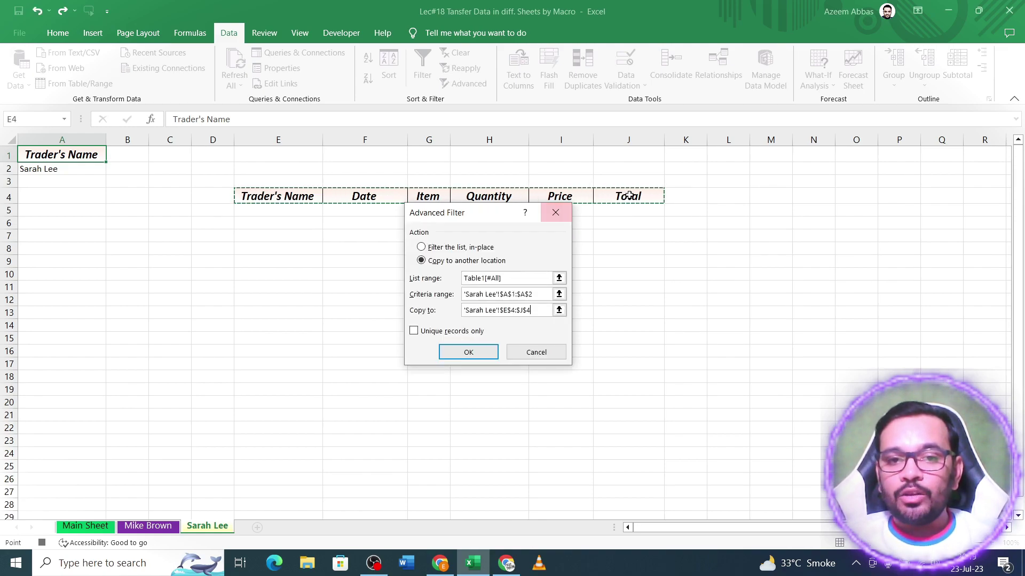
pyautogui.click(469, 353)
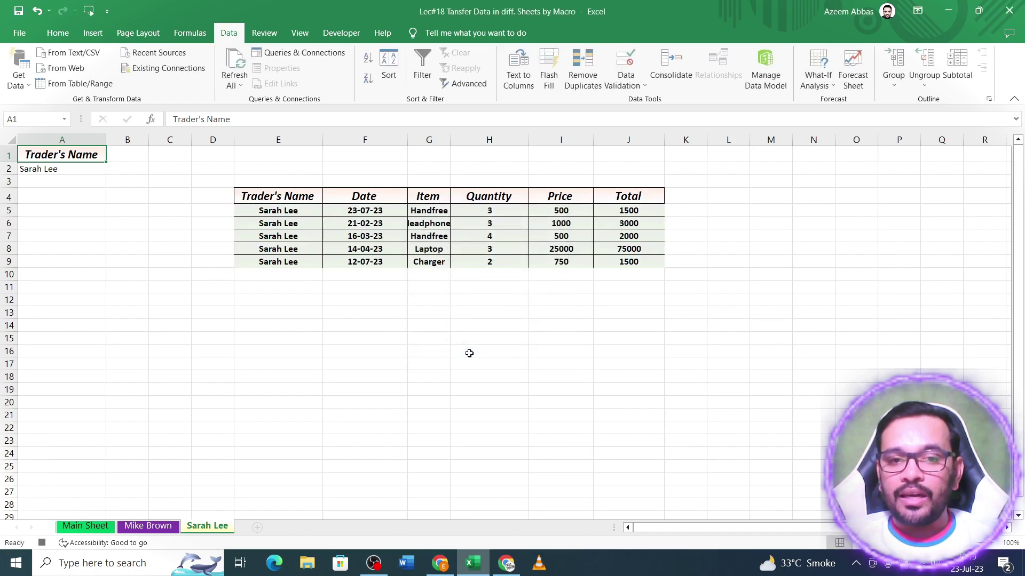
pyautogui.click(43, 543)
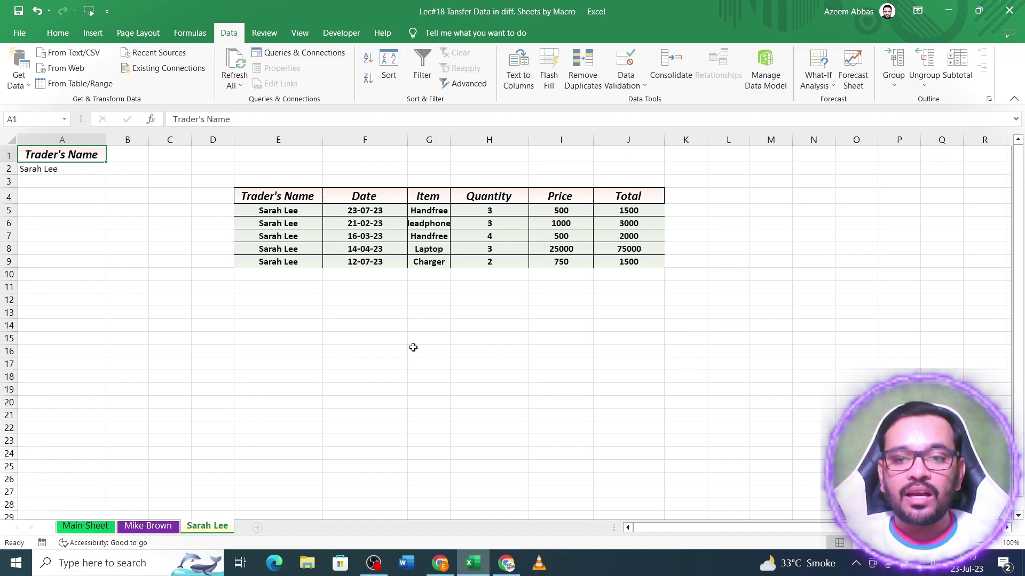
# Compare the main sheet's table with the rows on both traders' sheets, and select the empty cell D17 below the table.
pyautogui.click(85, 527)
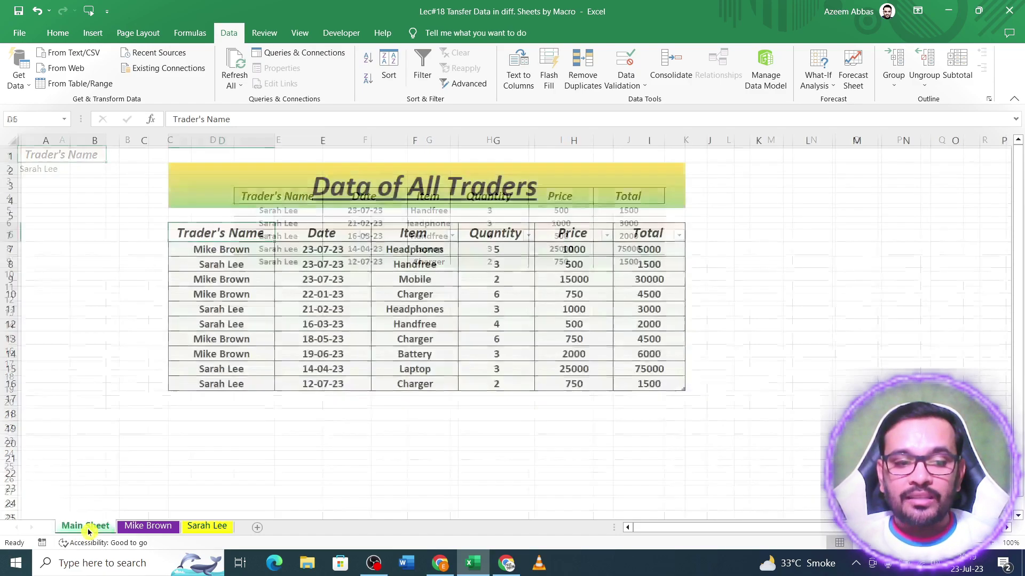
pyautogui.click(281, 298)
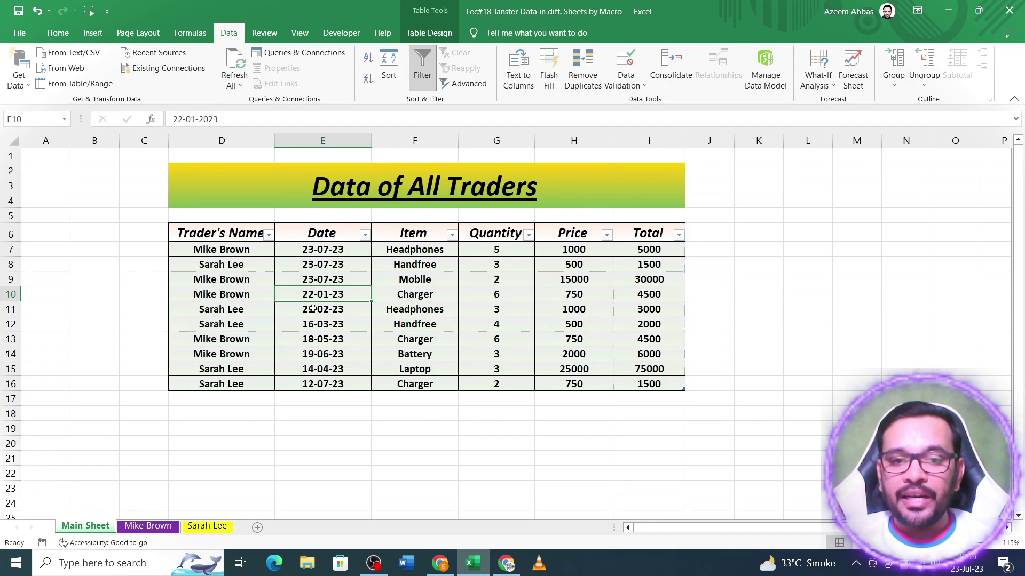
pyautogui.click(155, 528)
pyautogui.click(208, 527)
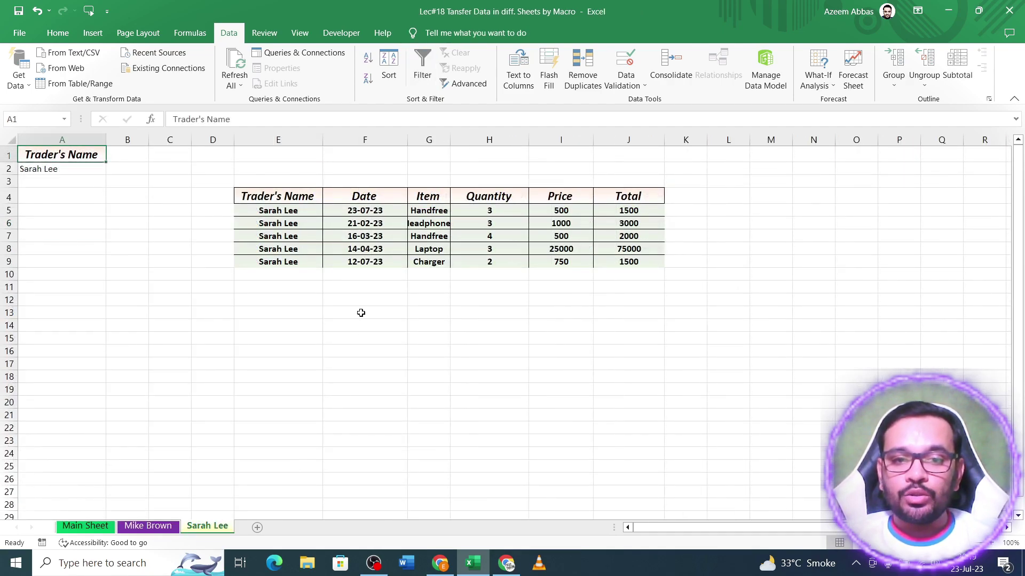
pyautogui.click(85, 526)
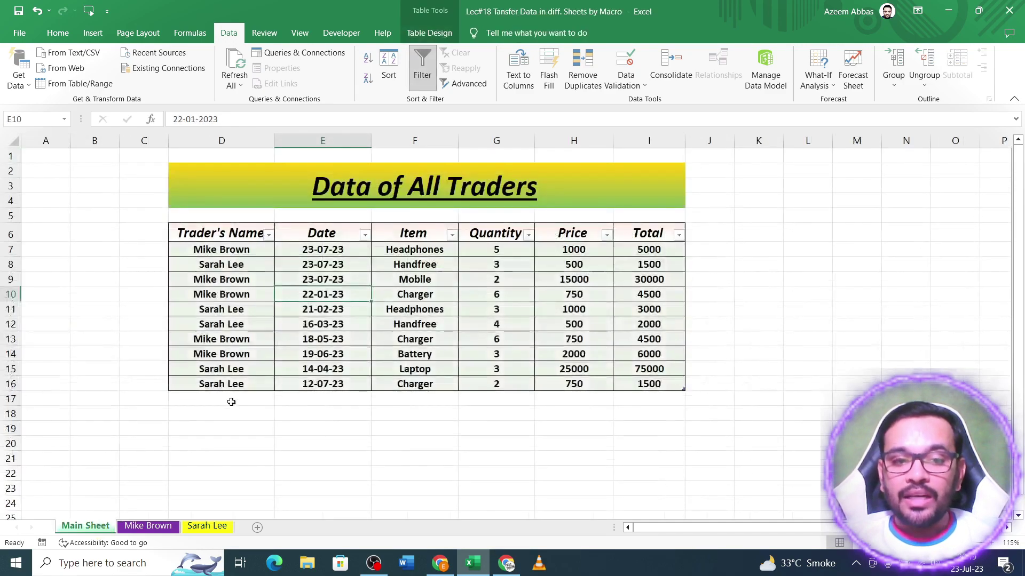
pyautogui.click(219, 400)
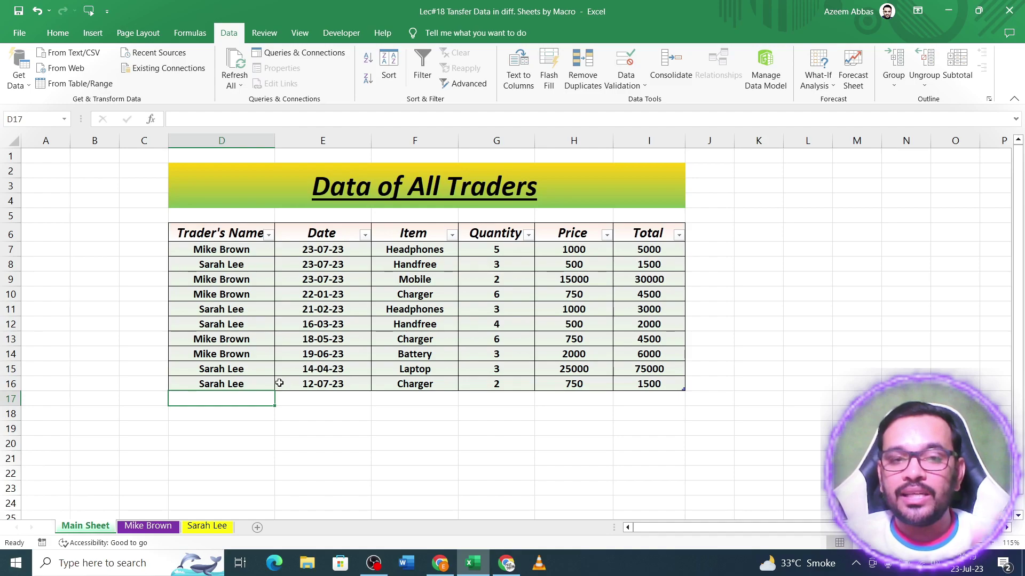
# Add a Worksheet Activate event to the first trader's sheet code that calls that trader's macro, and return to the workbook.
pyautogui.click(151, 526)
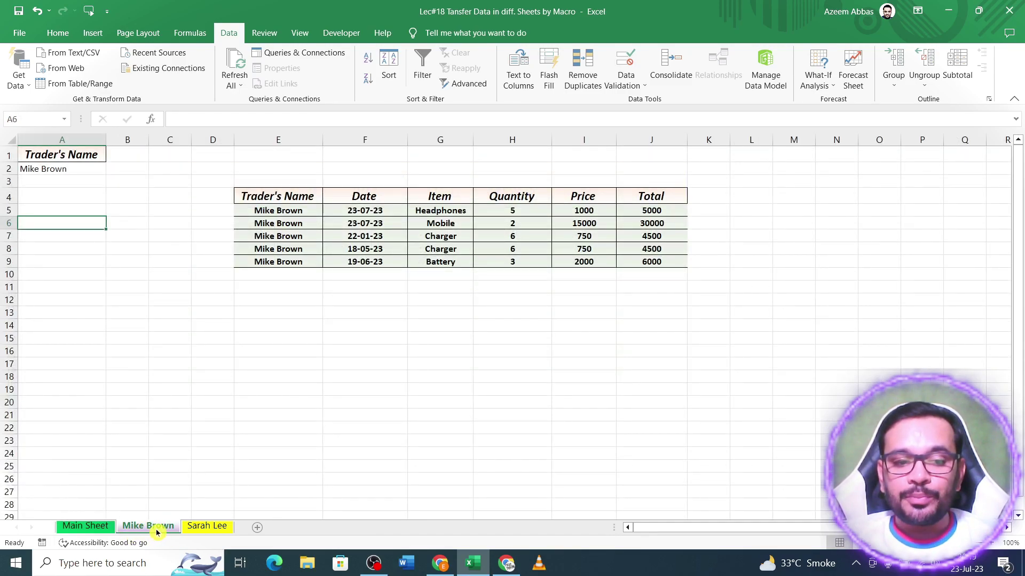
pyautogui.rightClick(157, 532)
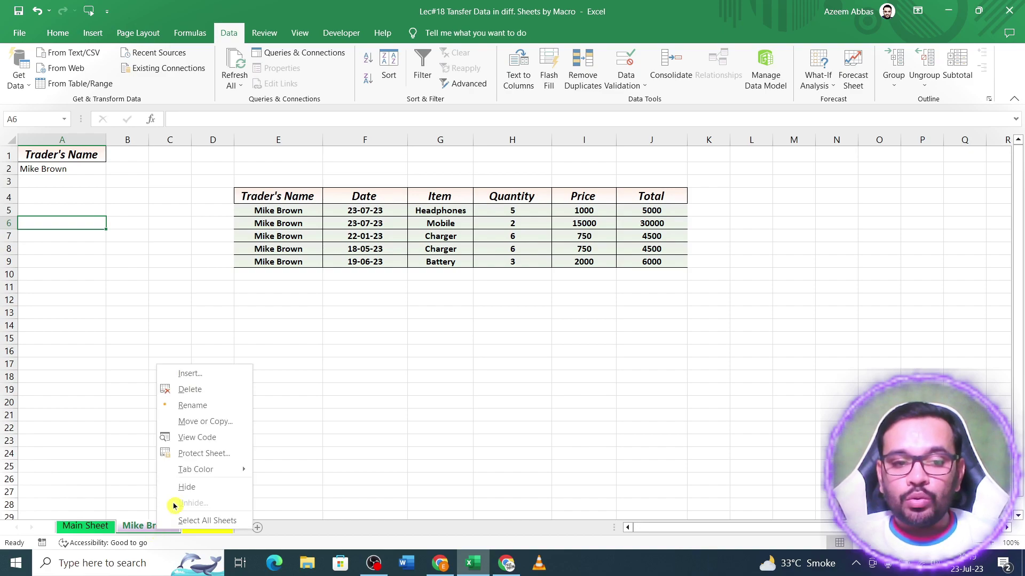
pyautogui.click(196, 439)
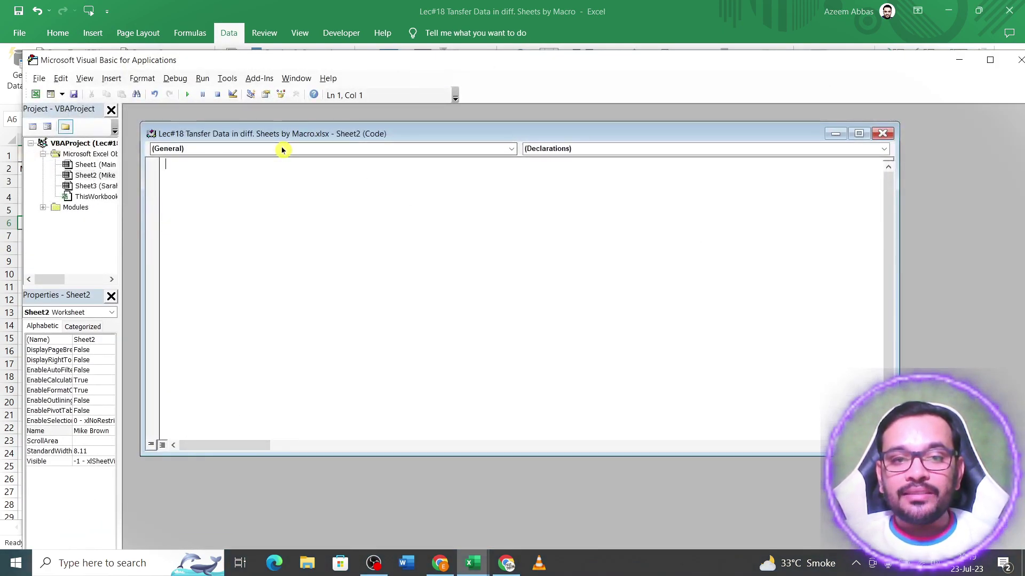
pyautogui.click(485, 153)
pyautogui.click(219, 168)
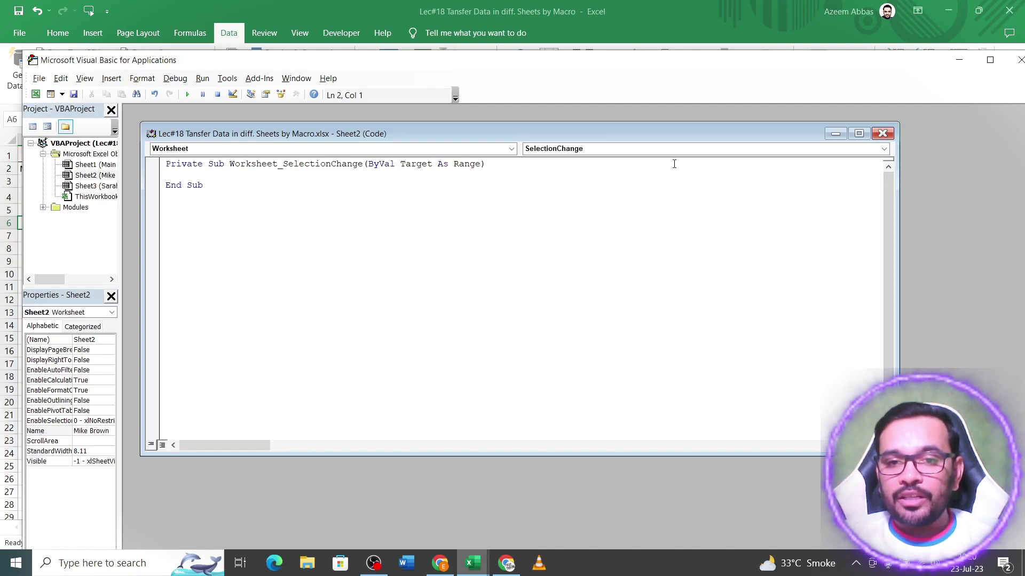
pyautogui.click(859, 154)
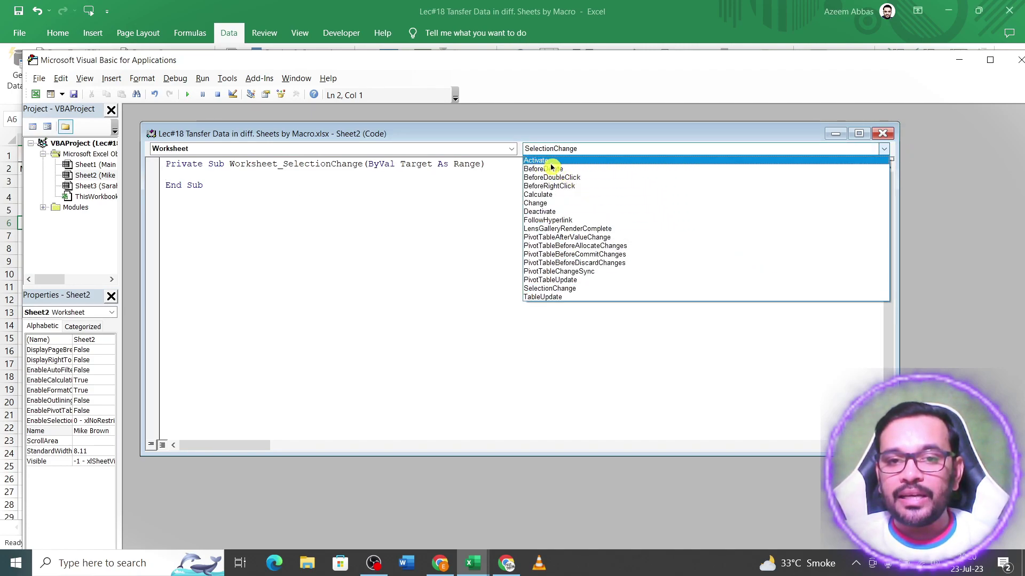
pyautogui.click(587, 161)
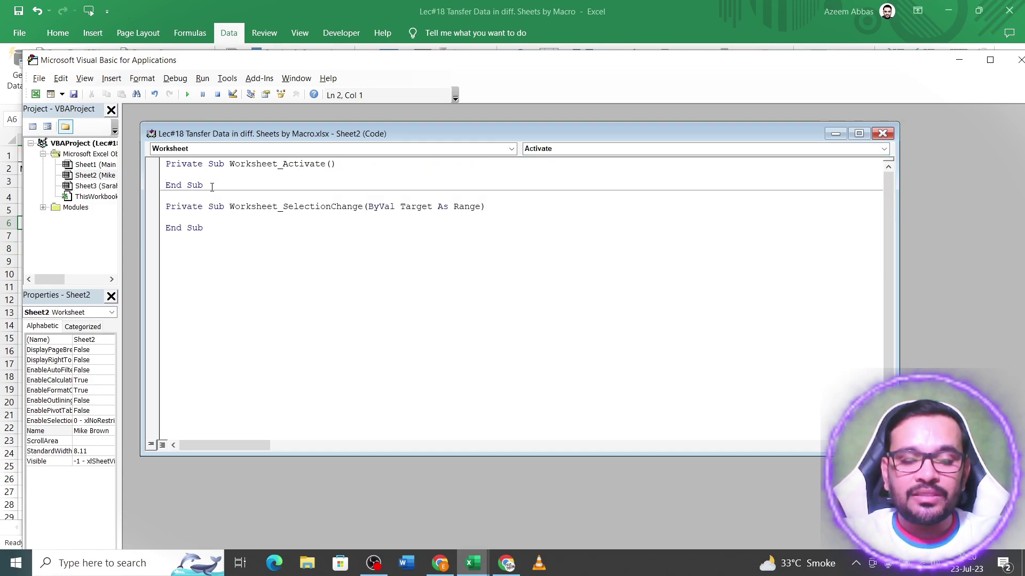
pyautogui.write('call Mike')
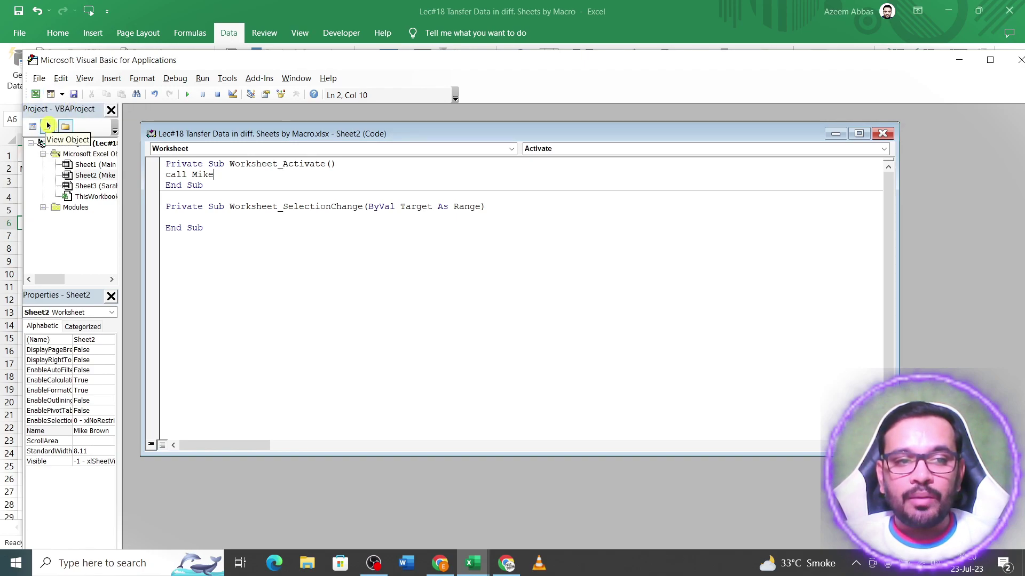
pyautogui.click(34, 96)
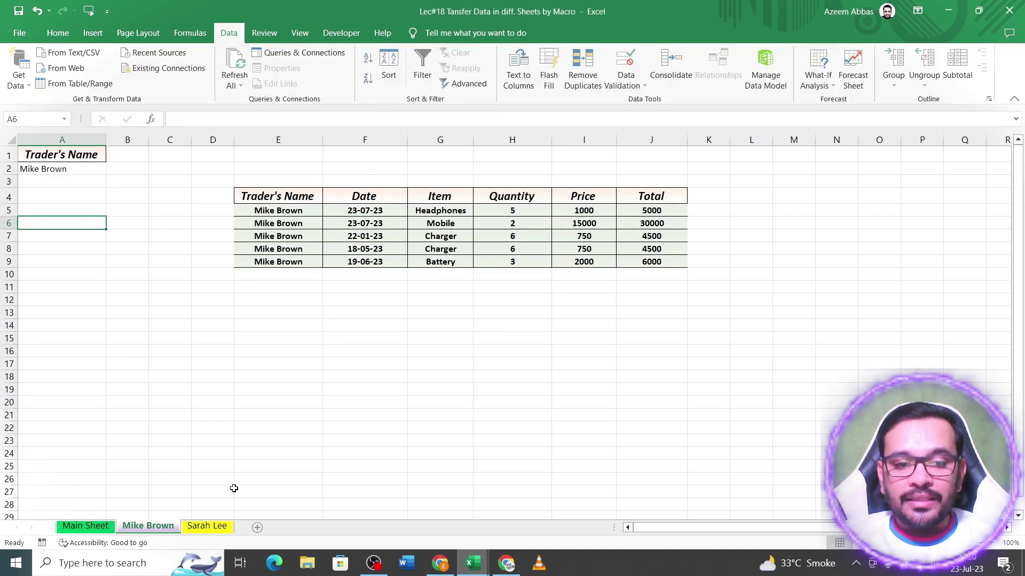
# Add a Worksheet Activate event to the second trader's sheet code that calls that trader's macro, and return to the workbook.
pyautogui.click(208, 528)
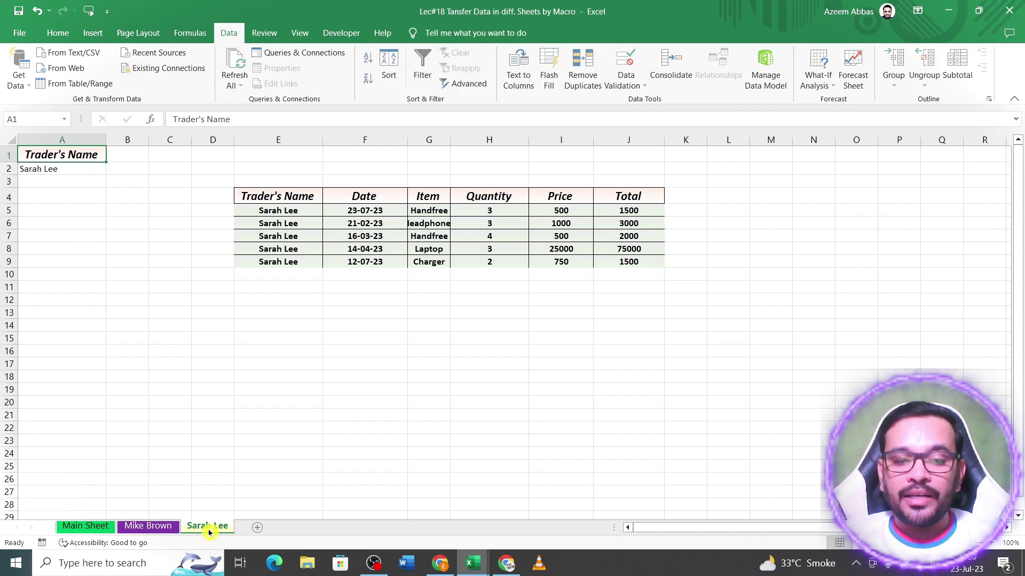
pyautogui.rightClick(209, 532)
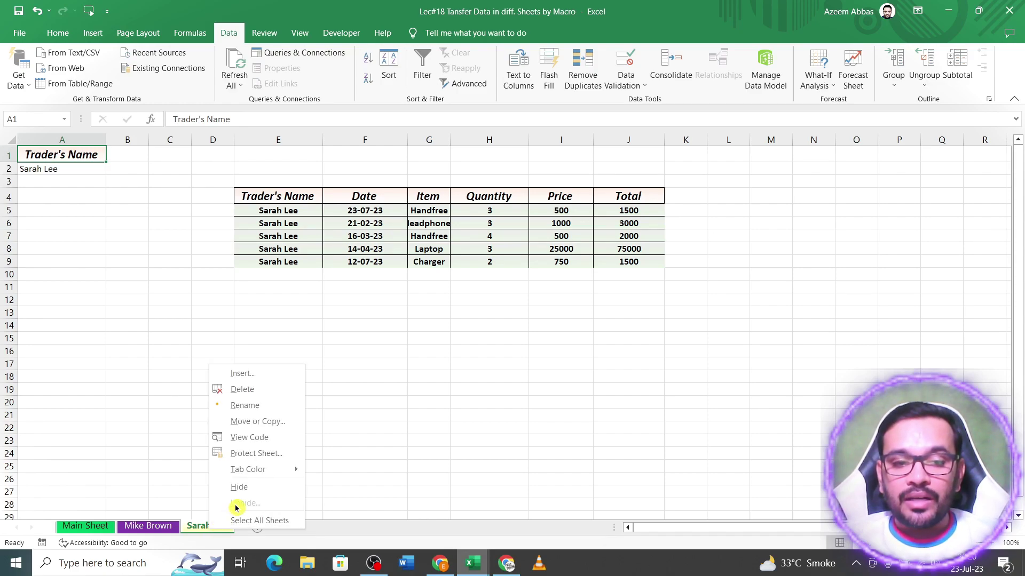
pyautogui.click(259, 438)
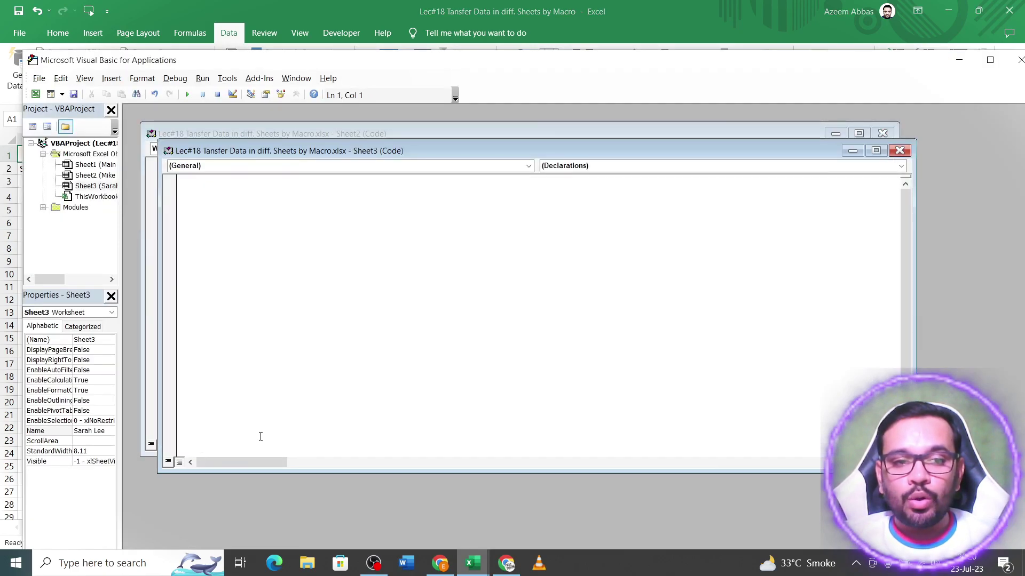
pyautogui.click(508, 169)
pyautogui.click(436, 183)
pyautogui.click(864, 166)
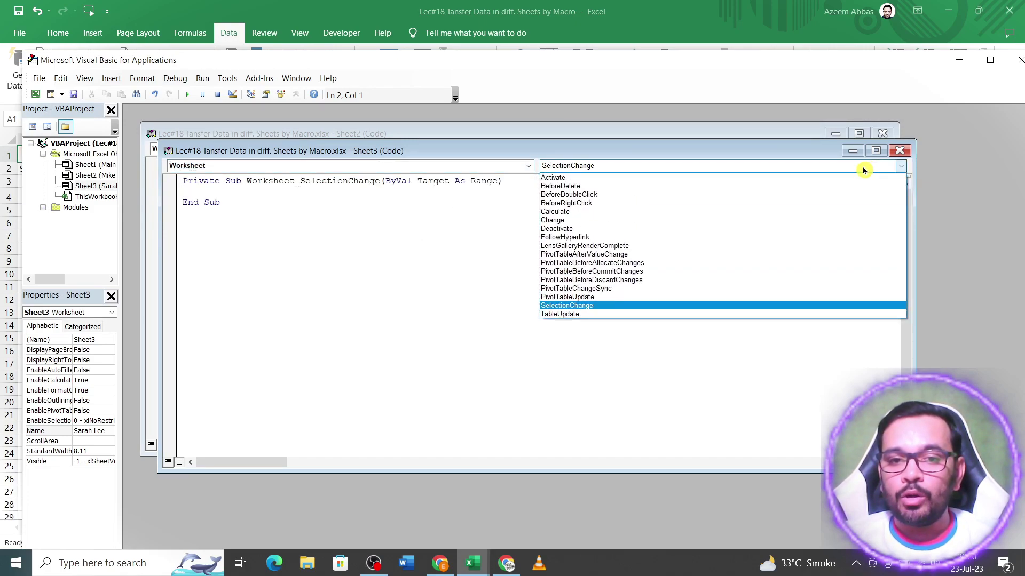
pyautogui.click(701, 179)
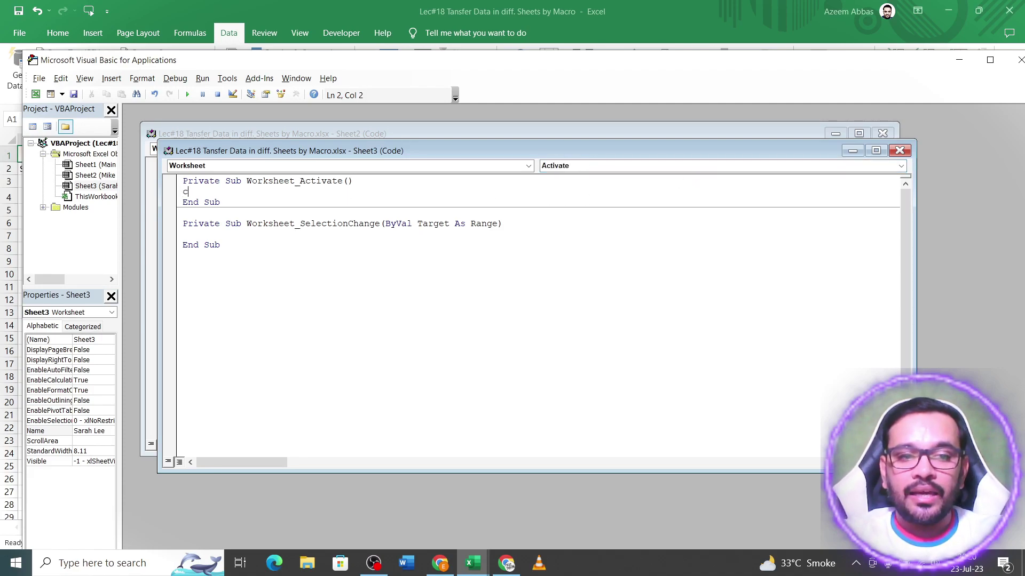
pyautogui.click(35, 97)
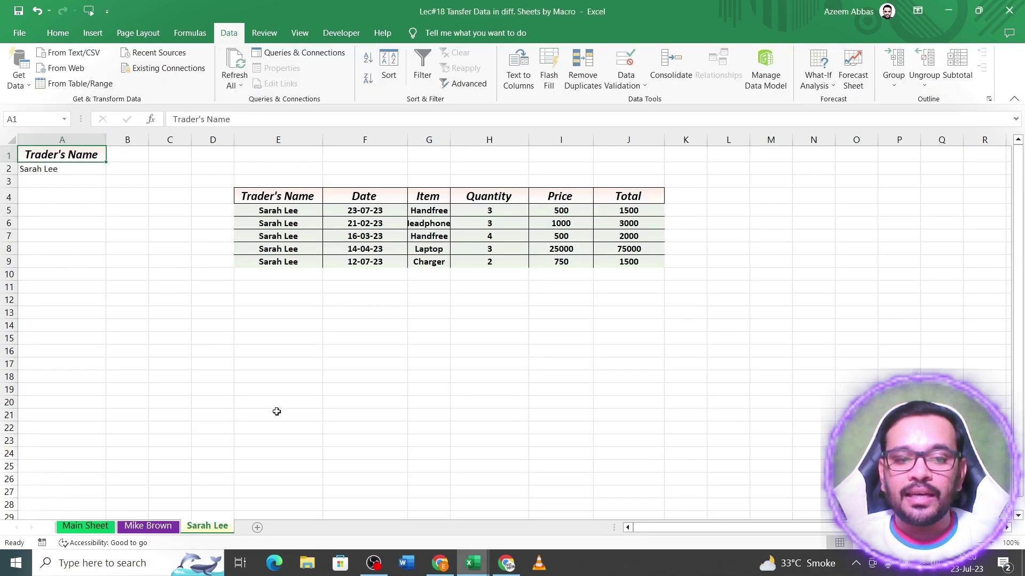
# Activate both traders' sheets in turn, starting from the main sheet, to test their Activate events.
pyautogui.click(85, 527)
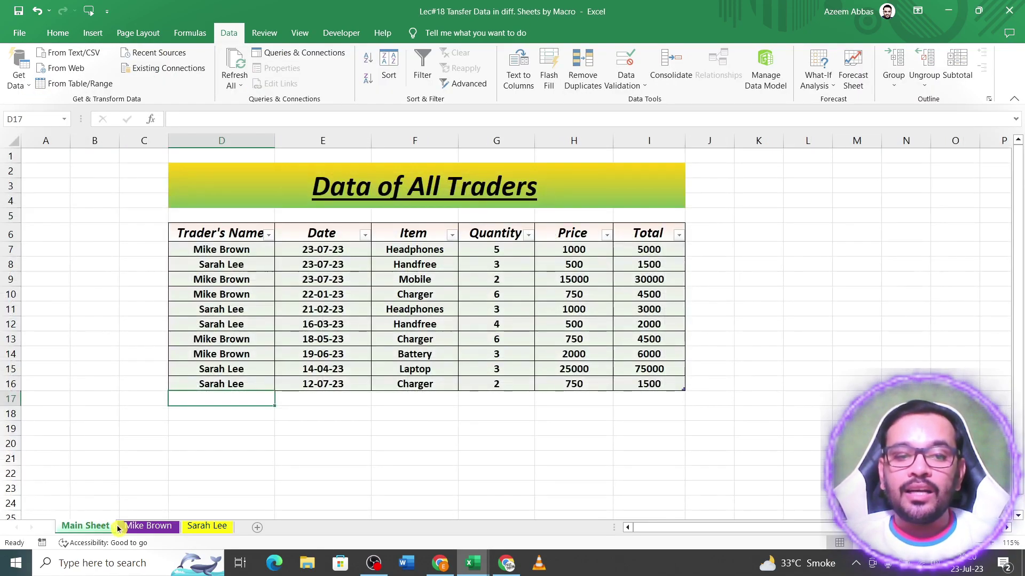
pyautogui.click(167, 529)
pyautogui.click(214, 531)
pyautogui.click(148, 527)
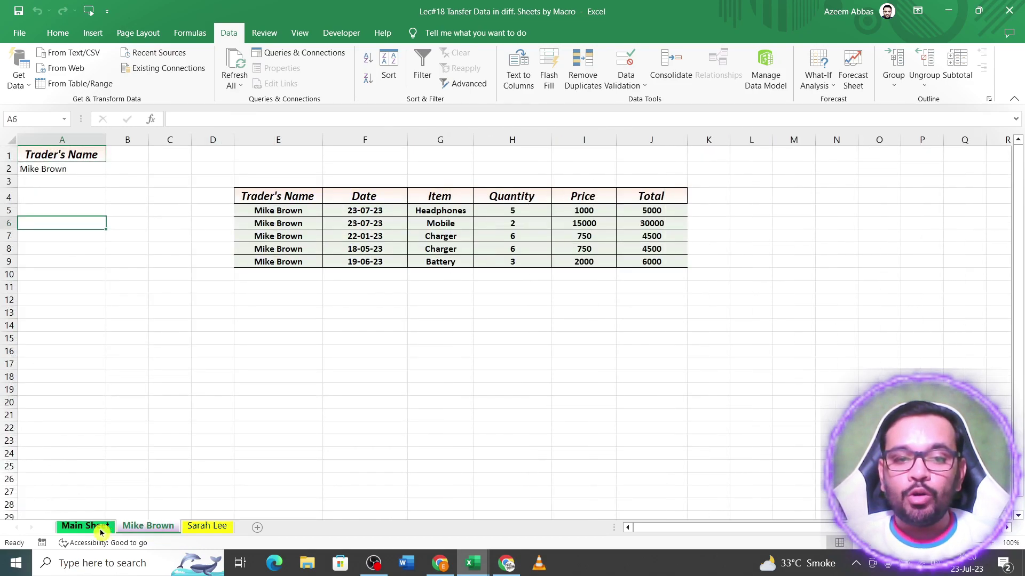
# Start a new record in row 17 of the main sheet's table with the first trader's full name and the date 28-07-28.
pyautogui.click(85, 527)
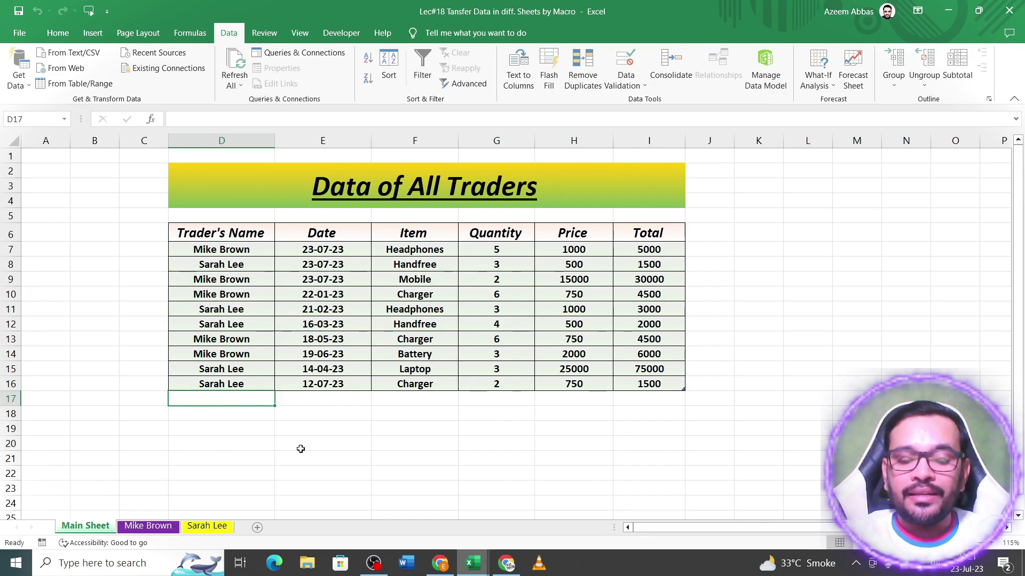
pyautogui.write('Mike Brown')
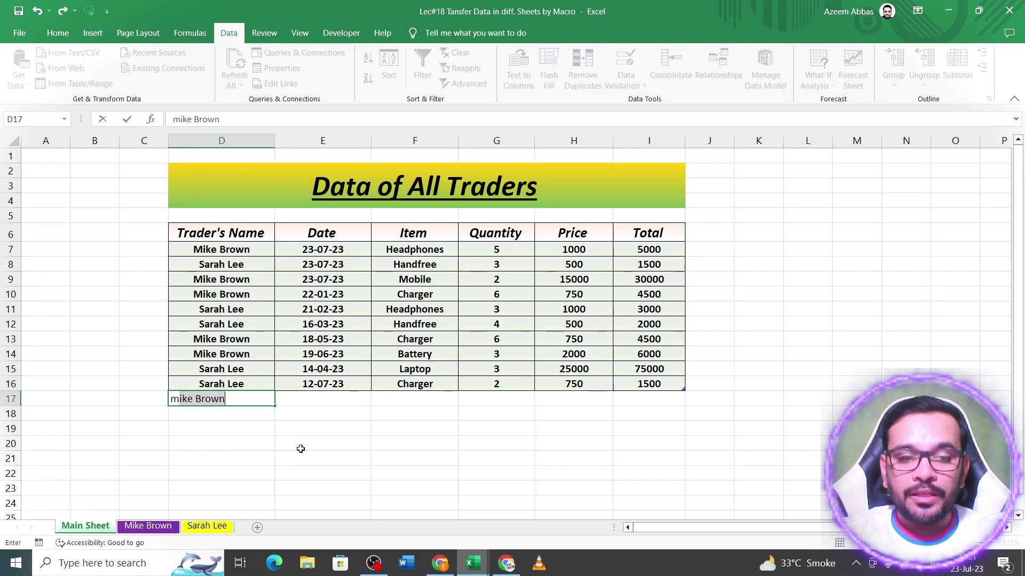
pyautogui.press('Tab')
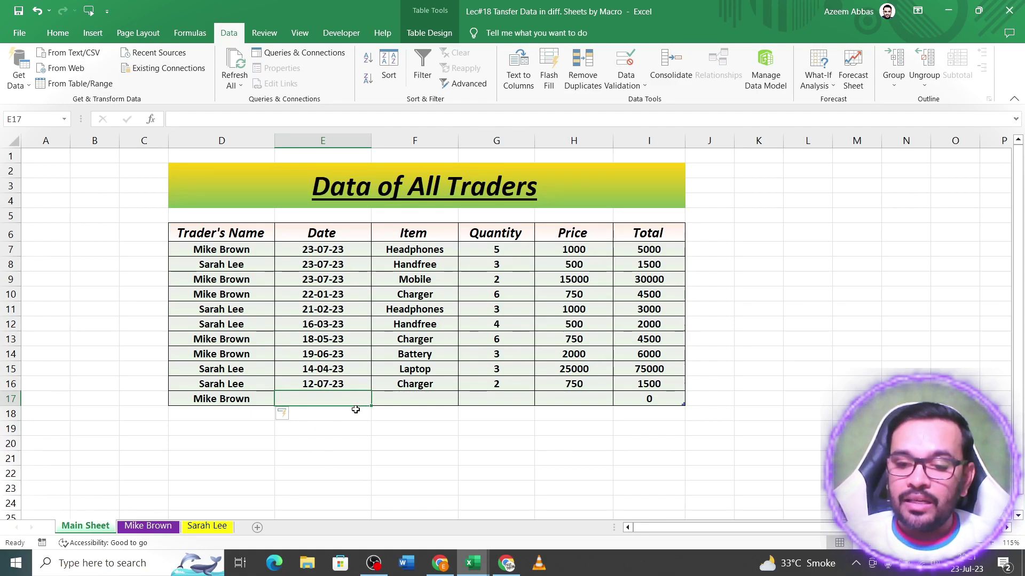
pyautogui.write('28-07-')
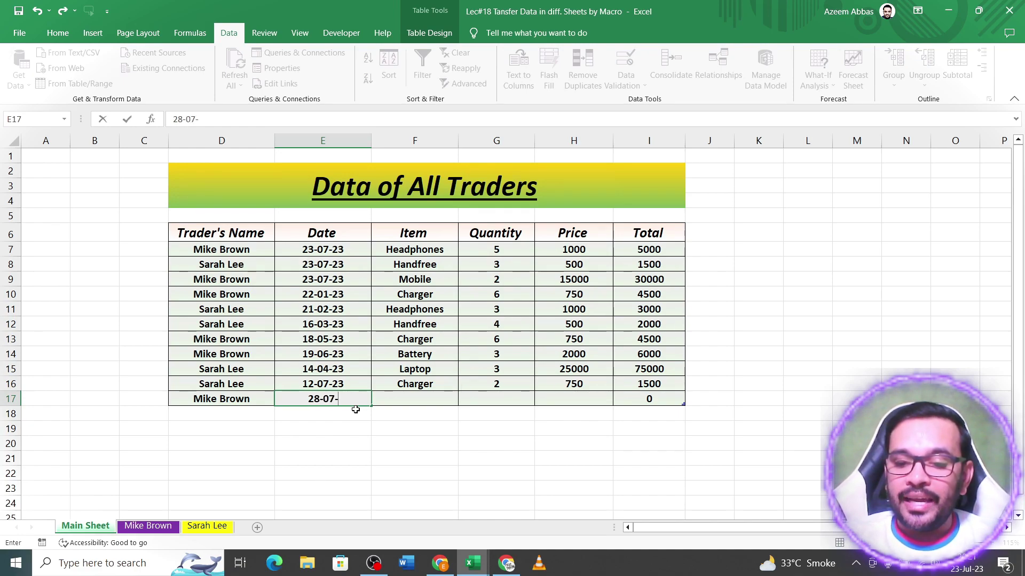
pyautogui.write('28')
pyautogui.press('Tab')
# Fill item Charger, quantity 2 and price 750 down from row 16 into row 17, and check the new record on the first trader's sheet.
pyautogui.hotkey('ctrl', 'd')
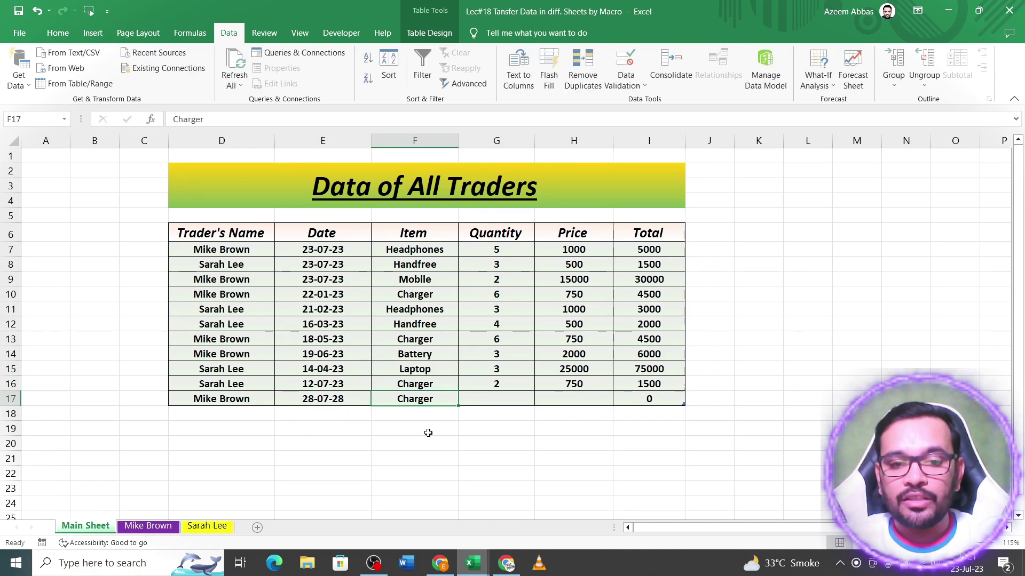
pyautogui.click(500, 402)
pyautogui.hotkey('ctrl', 'd')
pyautogui.click(589, 401)
pyautogui.hotkey('ctrl', 'd')
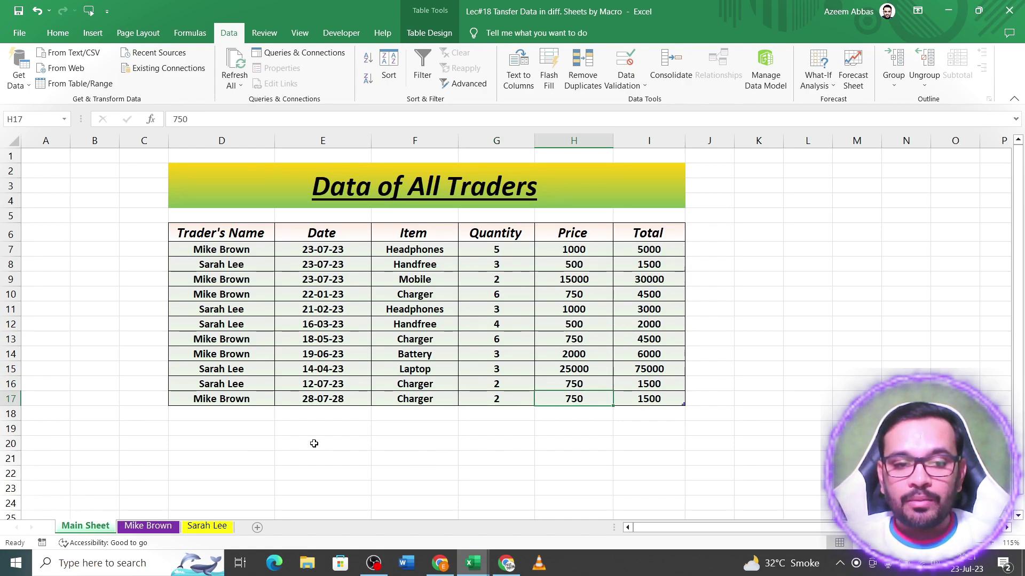
pyautogui.click(142, 530)
pyautogui.click(302, 279)
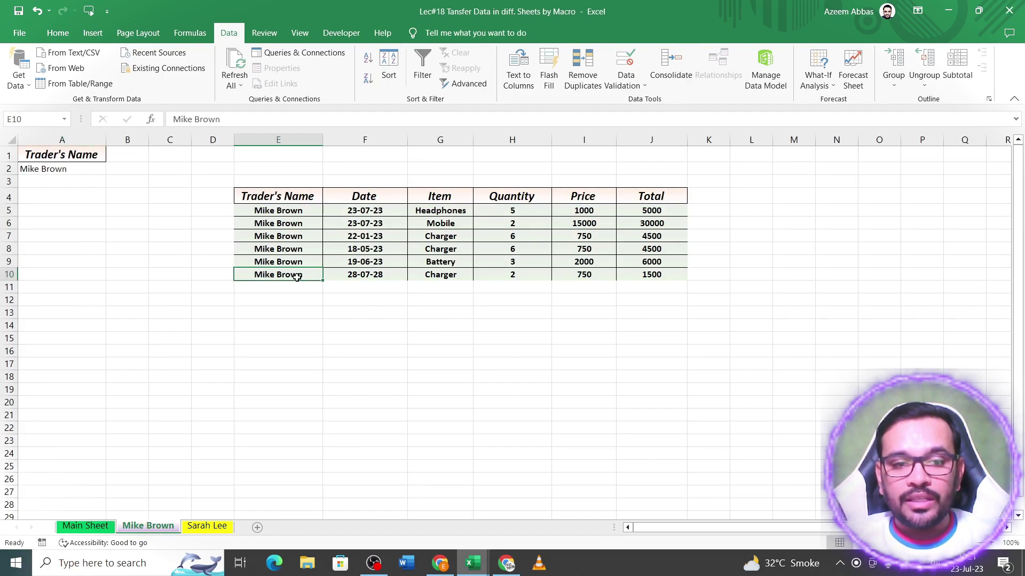
# Examine the new record in row 10 of the first trader's sheet, and return to the main sheet.
pyautogui.click(4, 273)
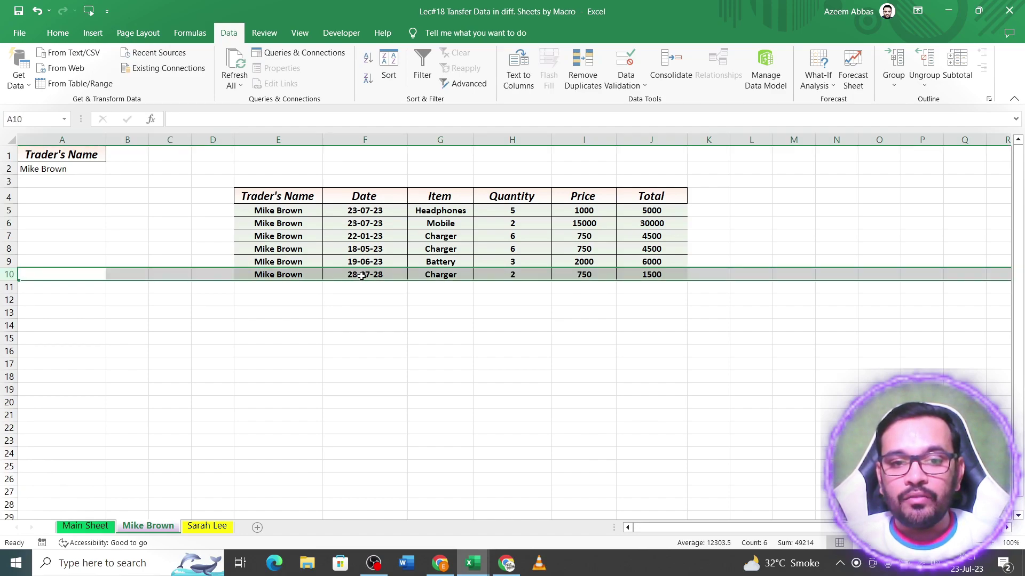
pyautogui.click(299, 274)
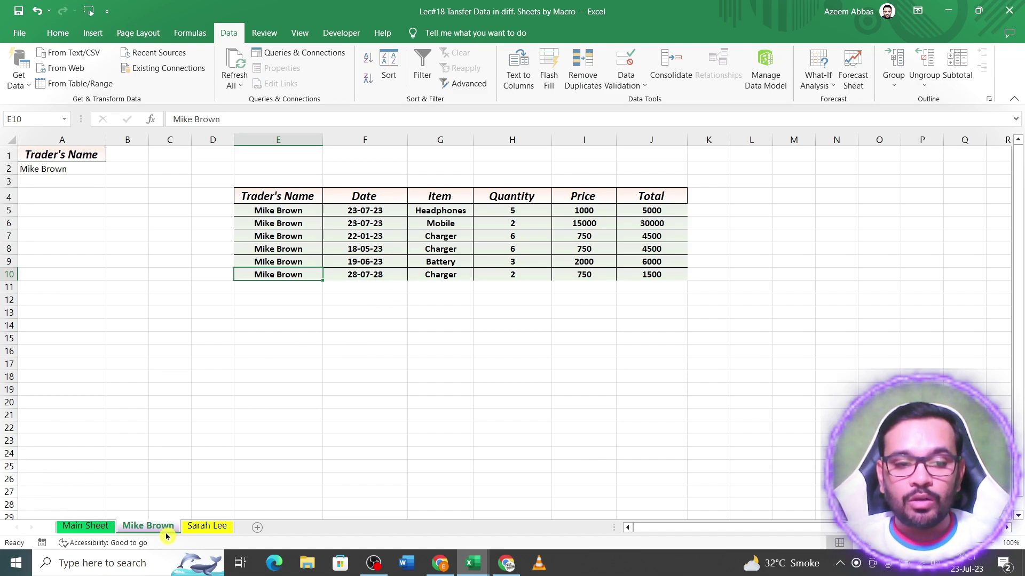
pyautogui.click(86, 526)
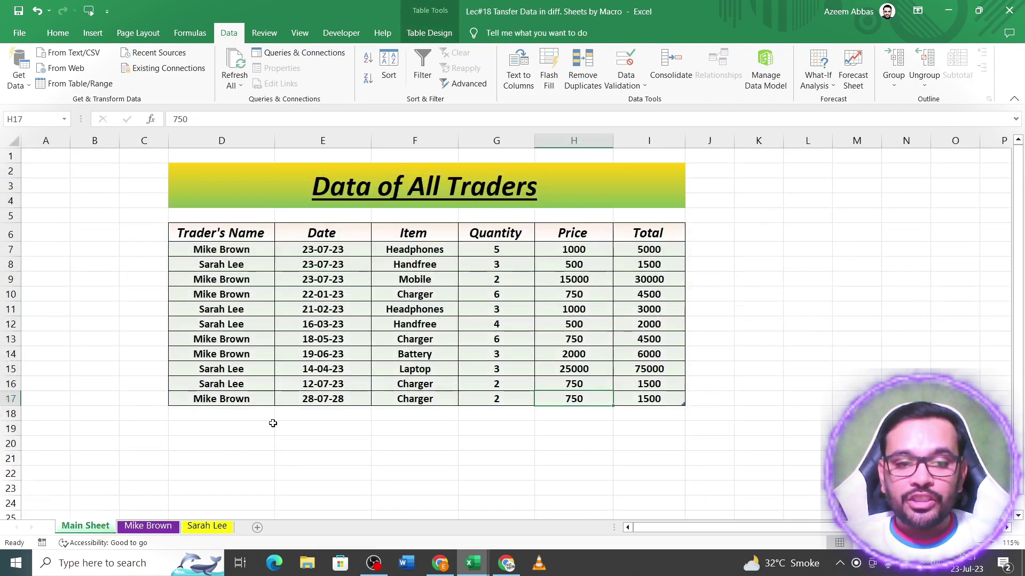
# Start a new record in row 18 of the main sheet's table with the second trader's full name and the date 25-08-30.
pyautogui.click(249, 415)
pyautogui.write('sarah Lee')
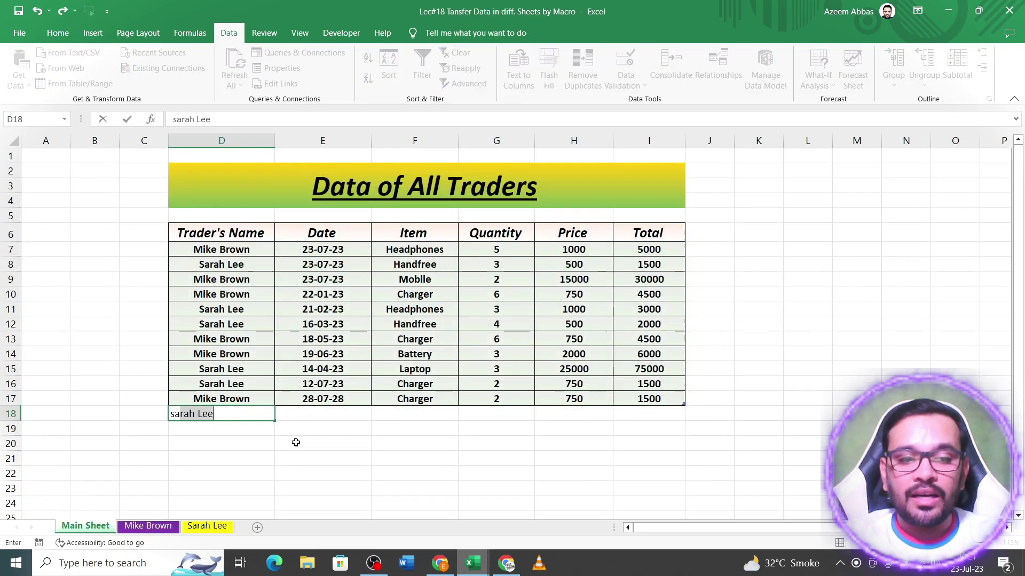
pyautogui.press('Tab')
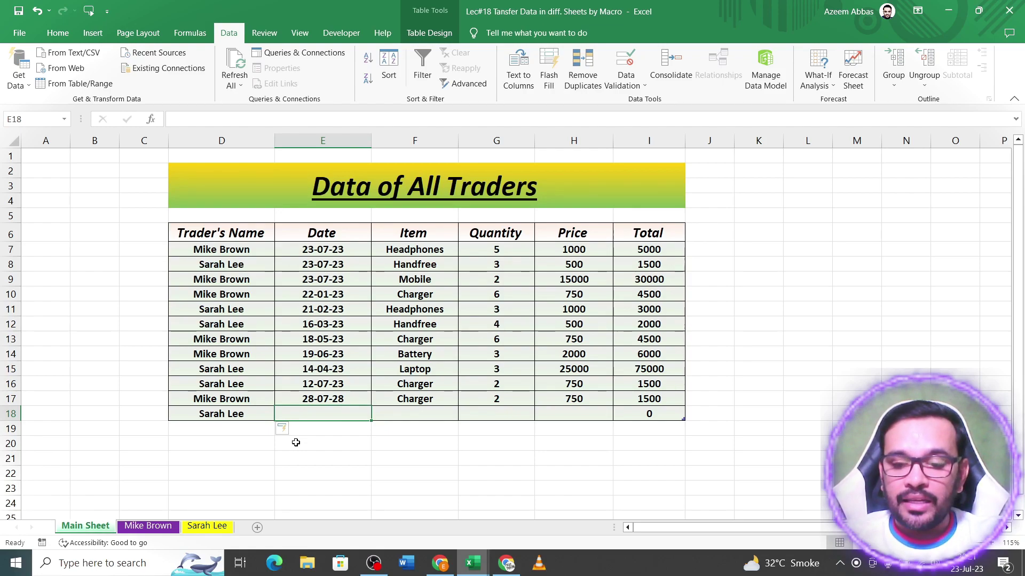
pyautogui.write('25-08-30')
pyautogui.press('Tab')
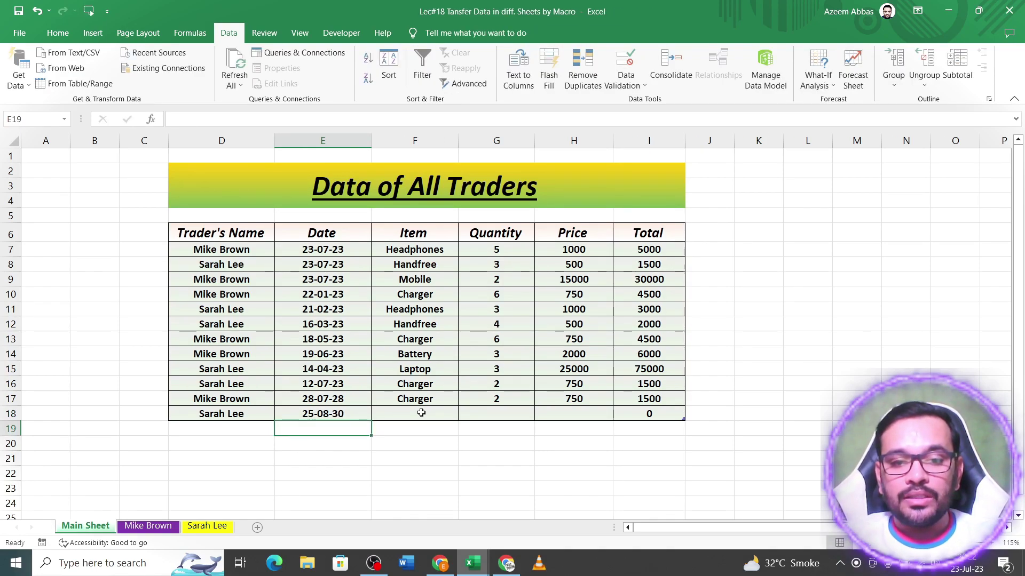
# Fill item Charger, quantity 2 and price 750 down from row 17 into row 18 of the main sheet's table.
pyautogui.hotkey('ctrl', 'd')
pyautogui.click(499, 415)
pyautogui.hotkey('ctrl', 'd')
pyautogui.click(598, 413)
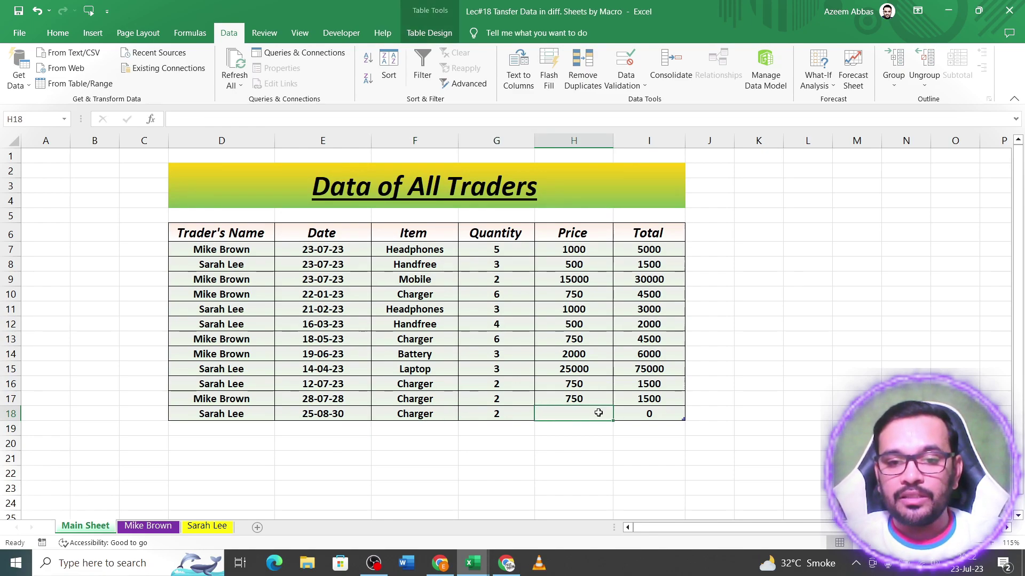
pyautogui.hotkey('ctrl', 'd')
# Check the new record in row 10 of the second trader's sheet, and go back to the main sheet.
pyautogui.click(211, 527)
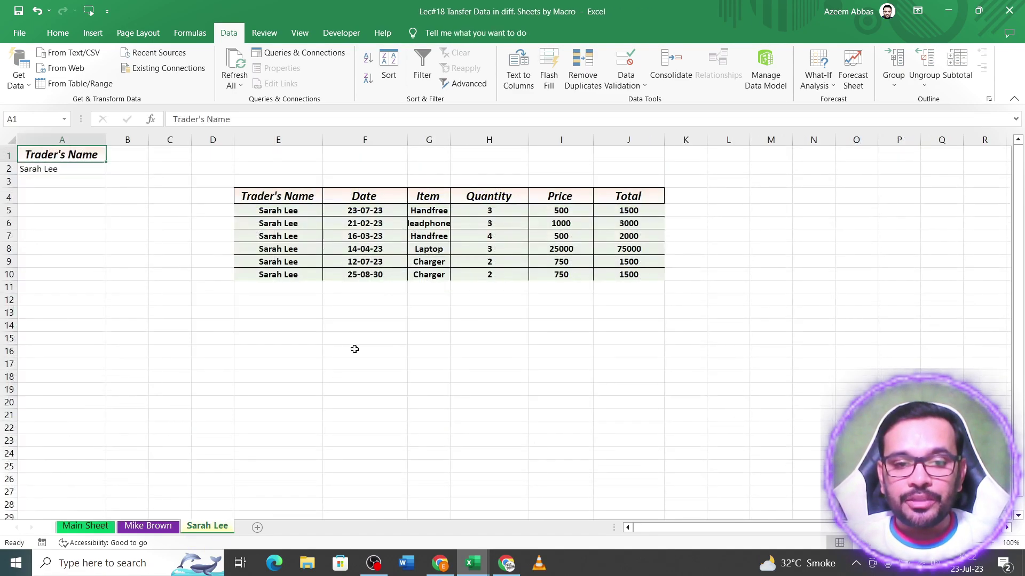
pyautogui.click(379, 275)
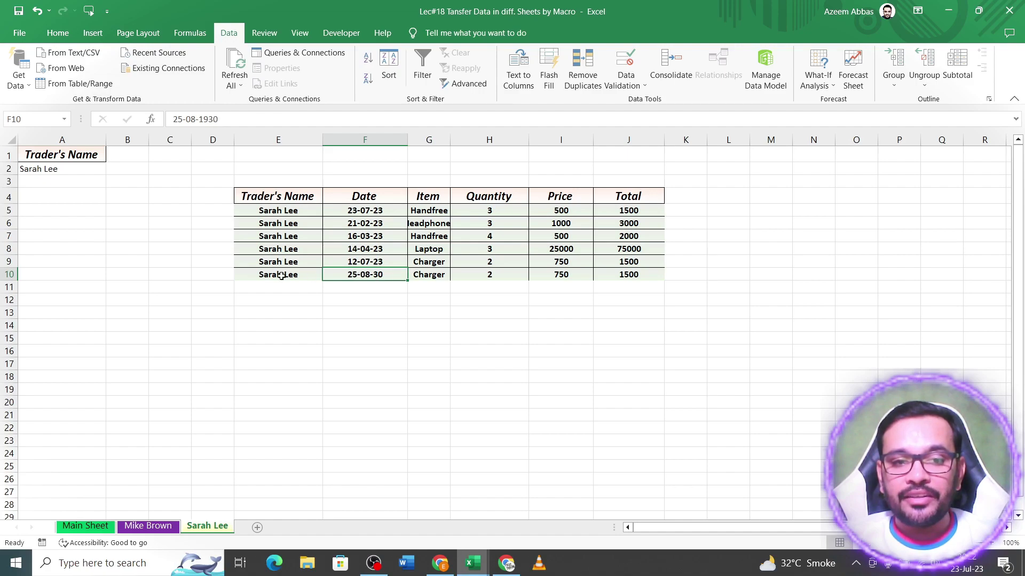
pyautogui.click(2, 274)
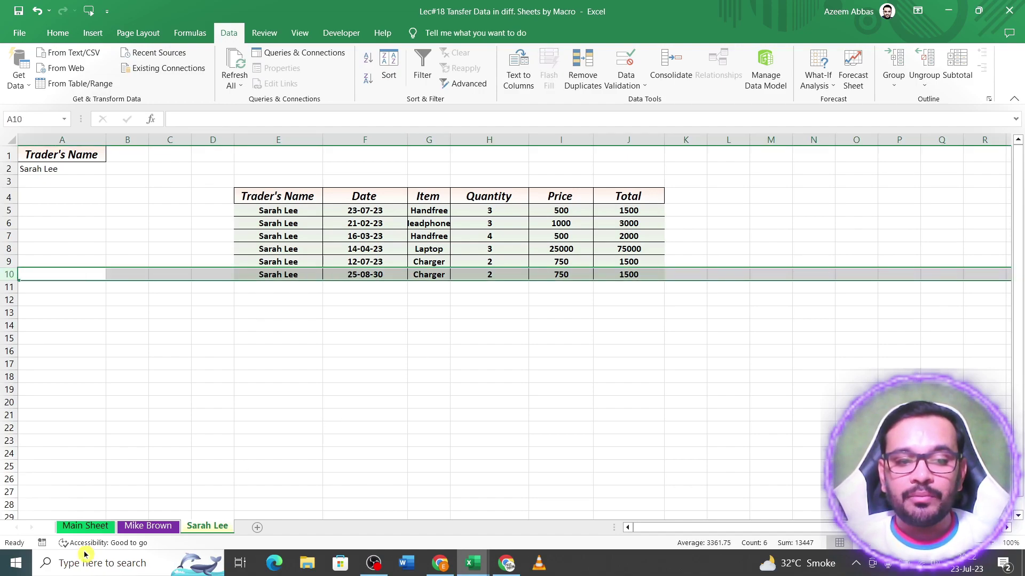
pyautogui.click(96, 527)
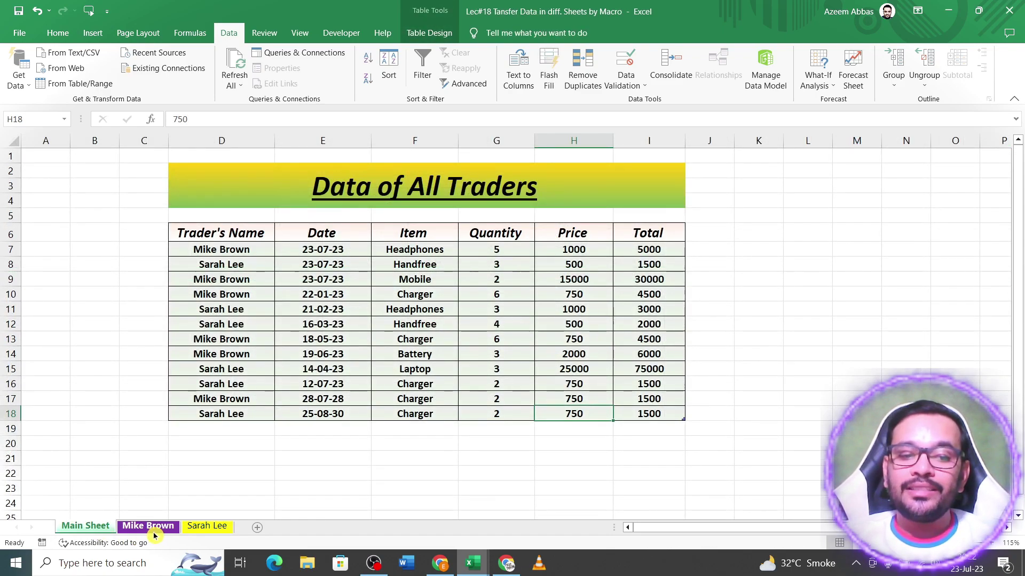